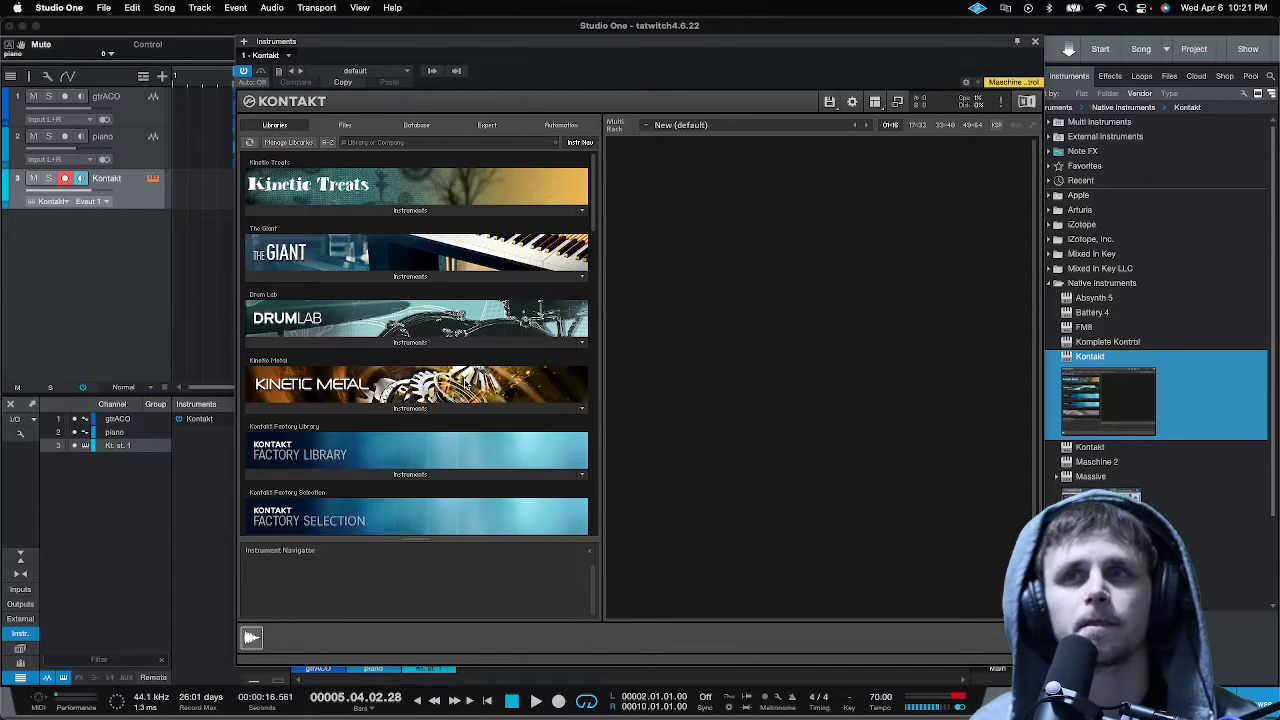
Load Session Kit - Full.nki from Studio Drummer's Instruments folder into Kontakt
scroll(465, 384, down, 20)
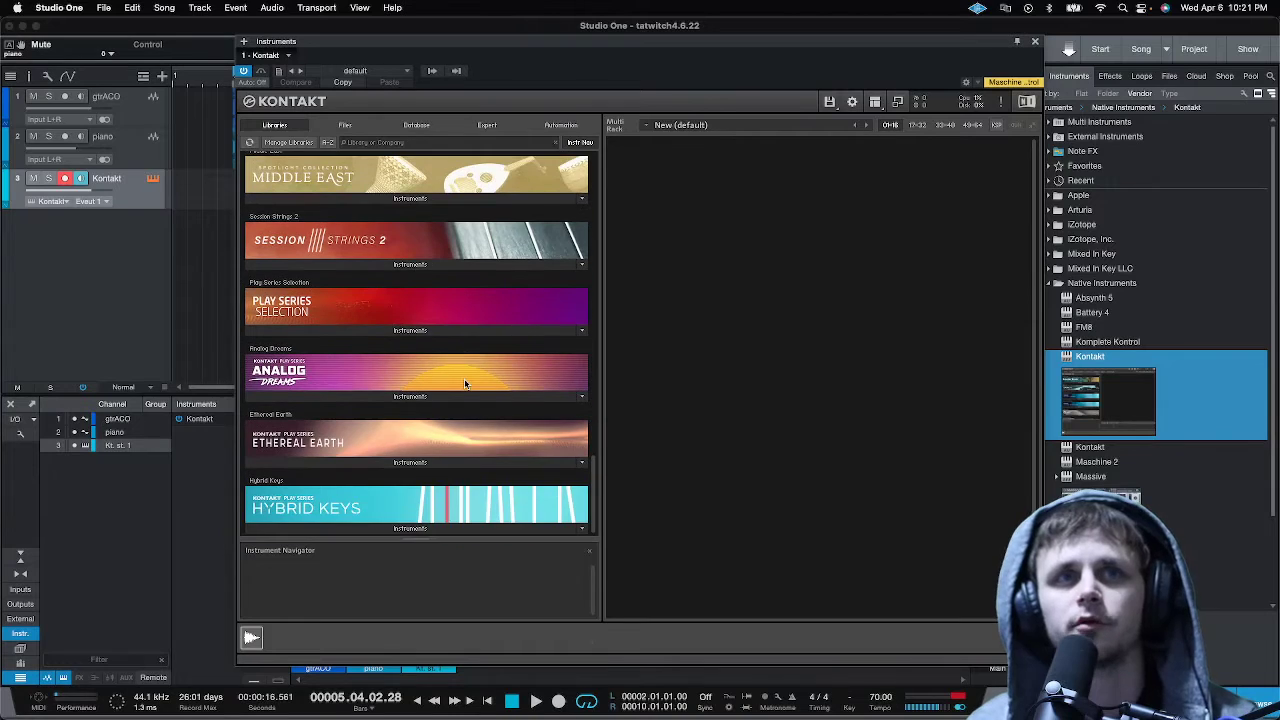
scroll(464, 384, up, 10)
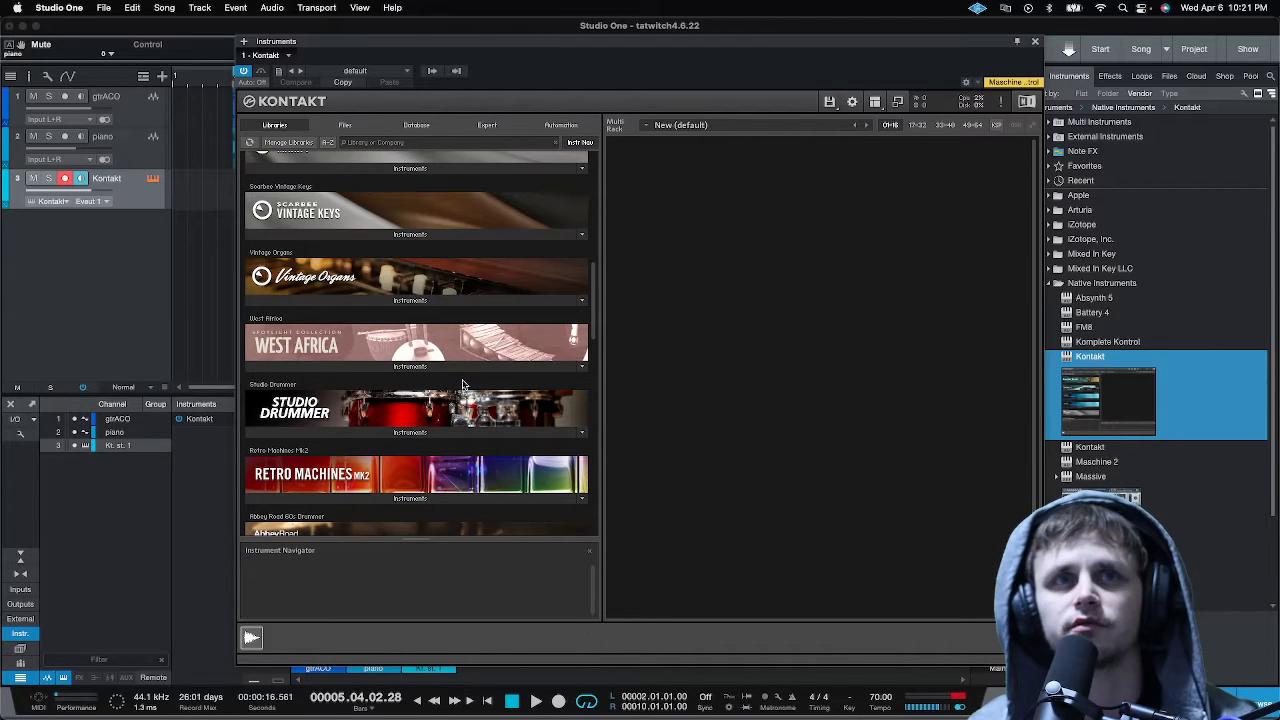
click(433, 430)
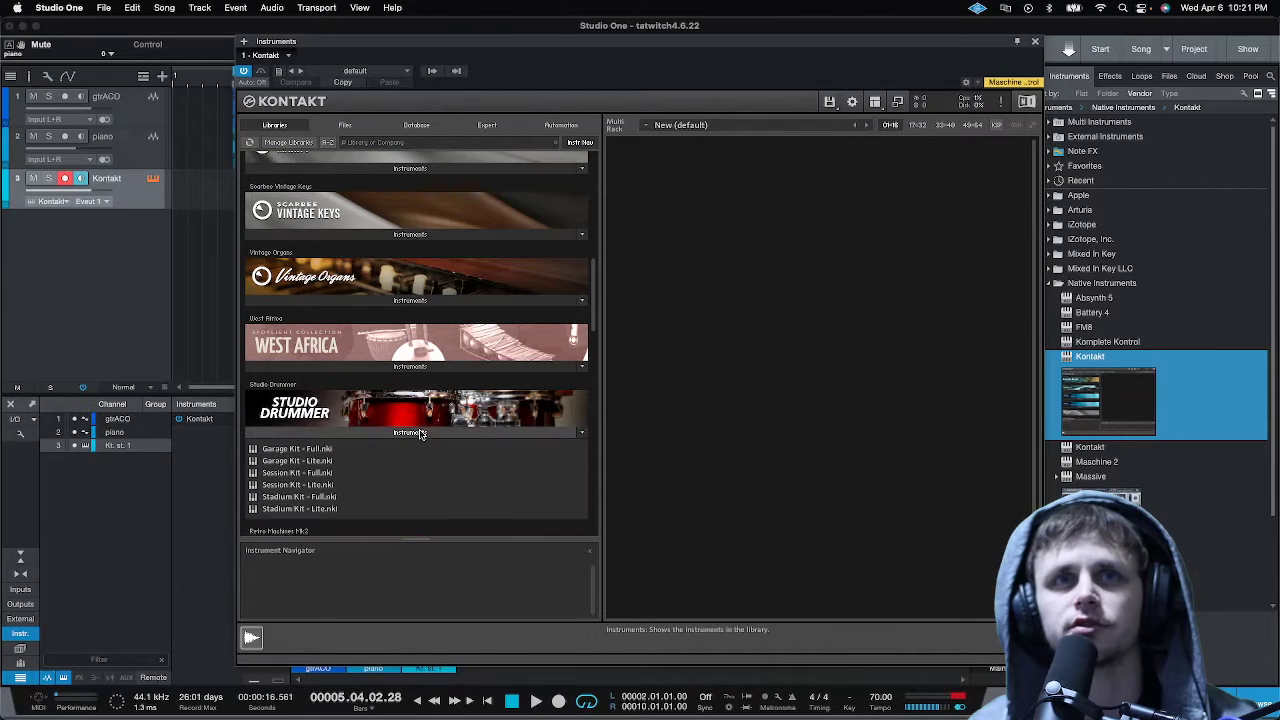
double_click(294, 473)
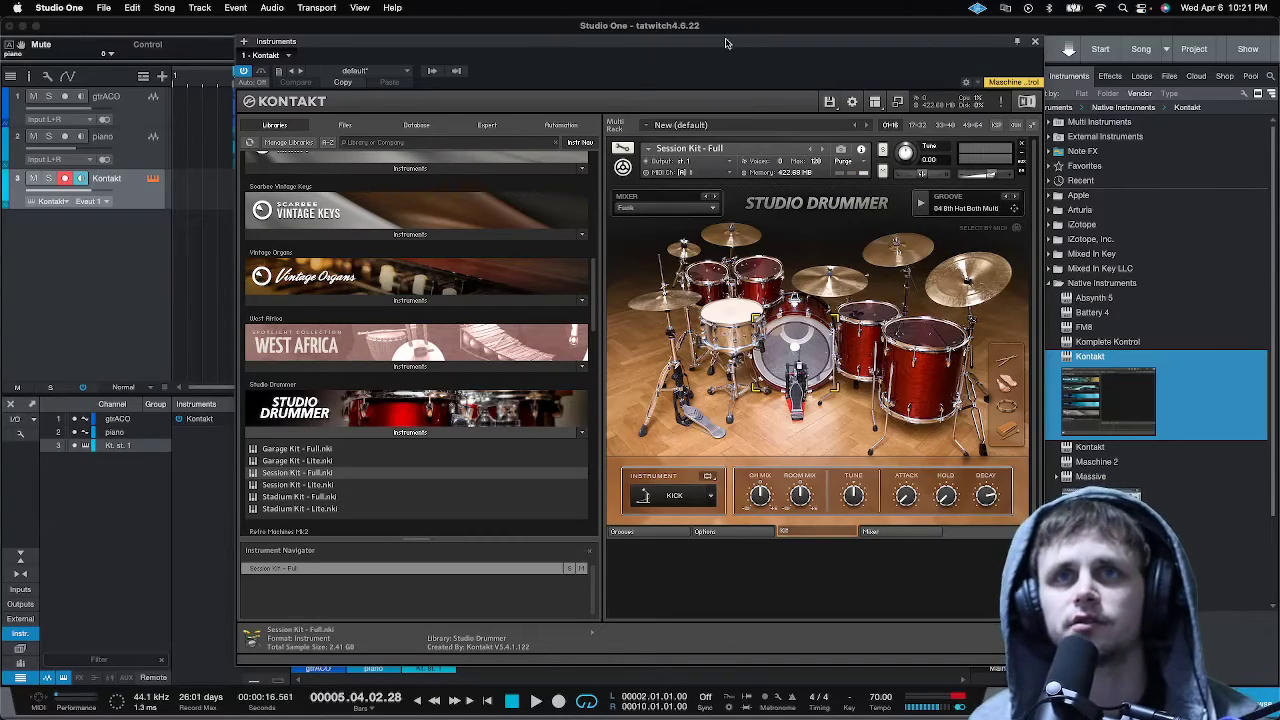
drag(729, 46, 896, 261)
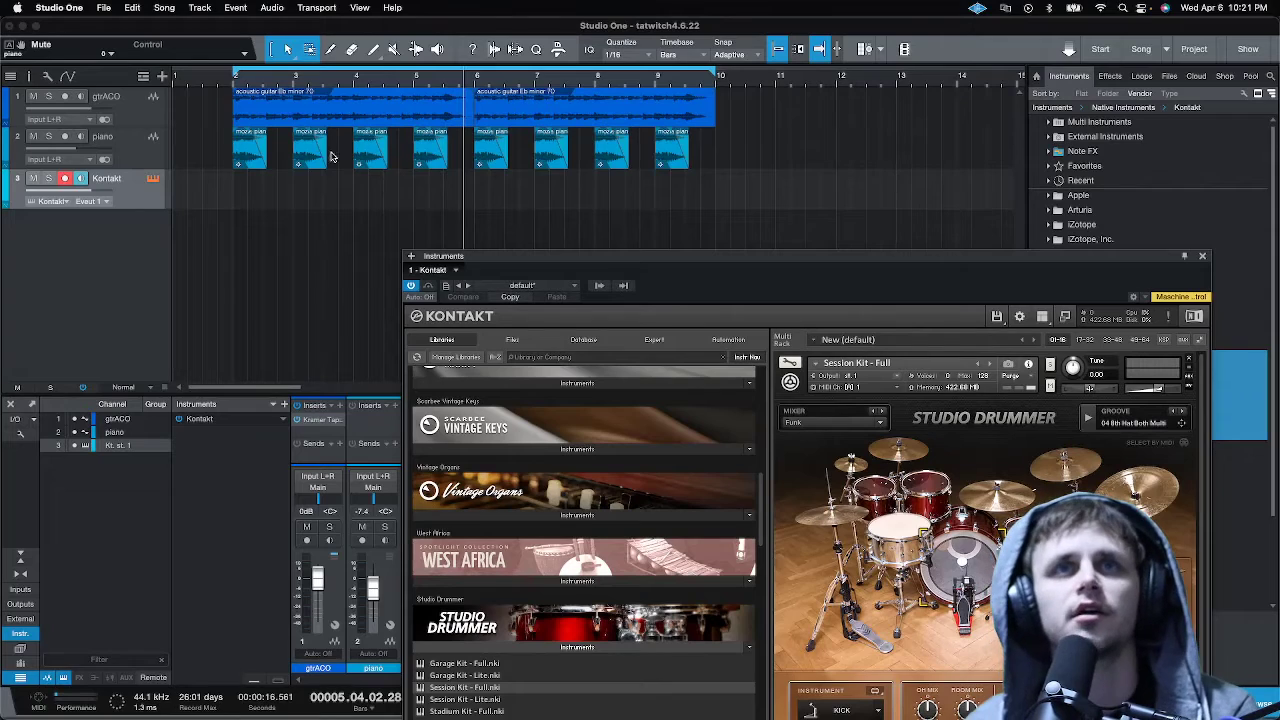
drag(886, 260, 811, 196)
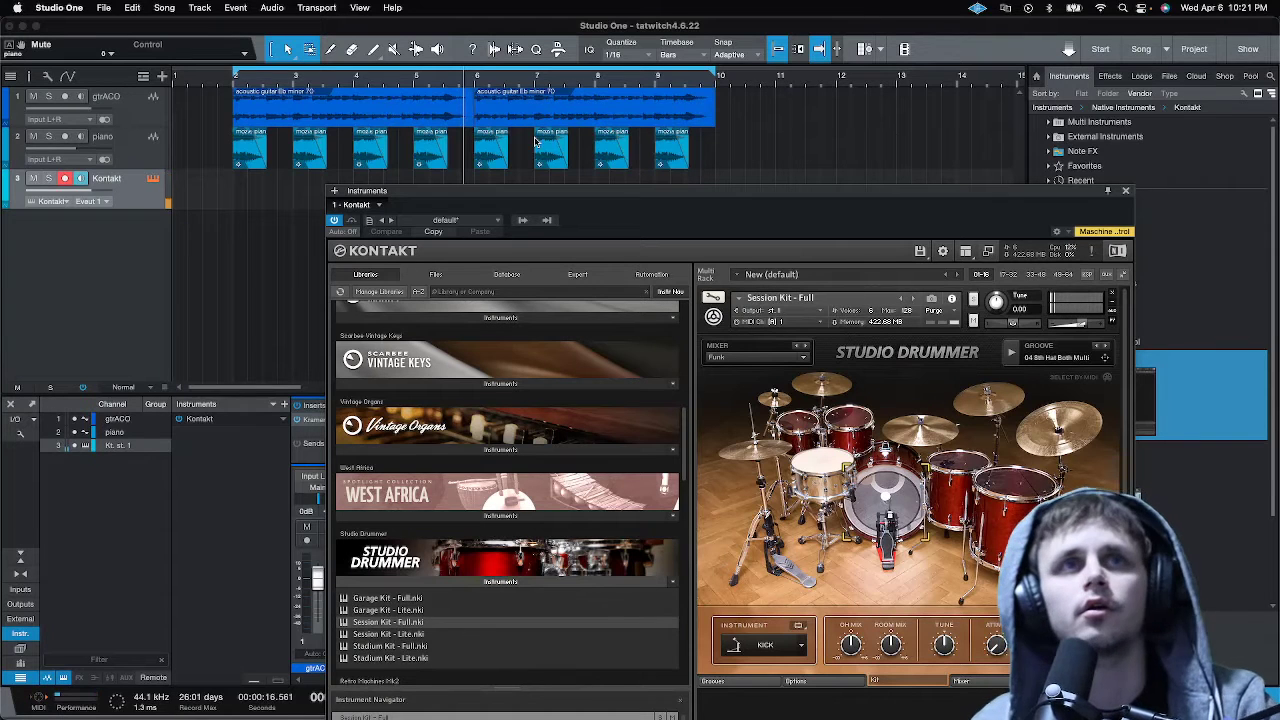
click(75, 6)
click(80, 48)
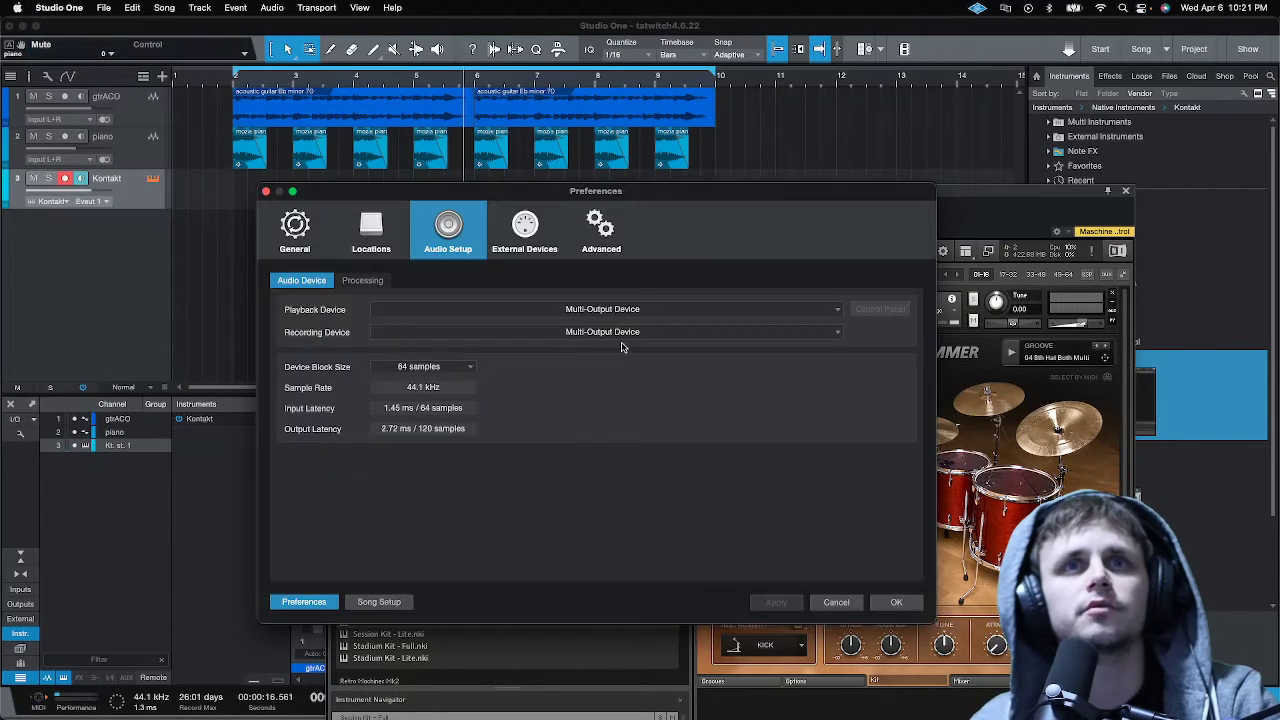
click(917, 605)
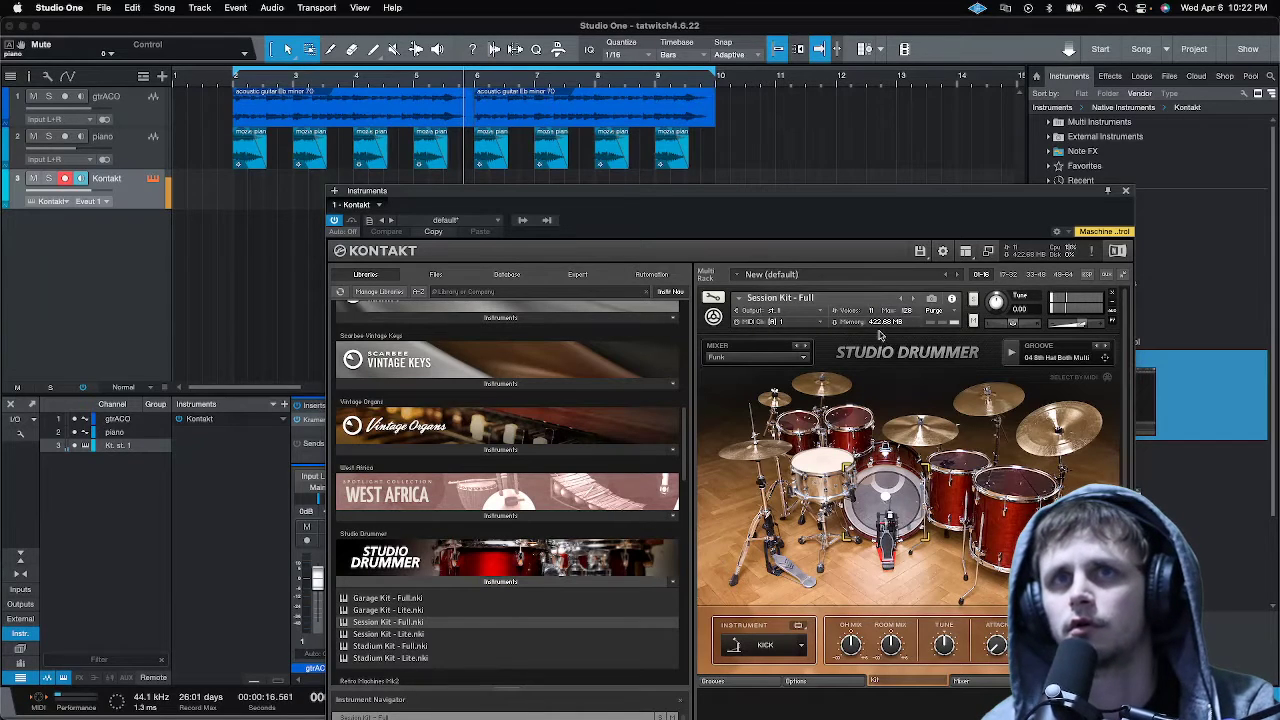
Set Studio Drummer's mixer style to Indie Rock instead of Blues & Country, then show the groove browser
click(757, 357)
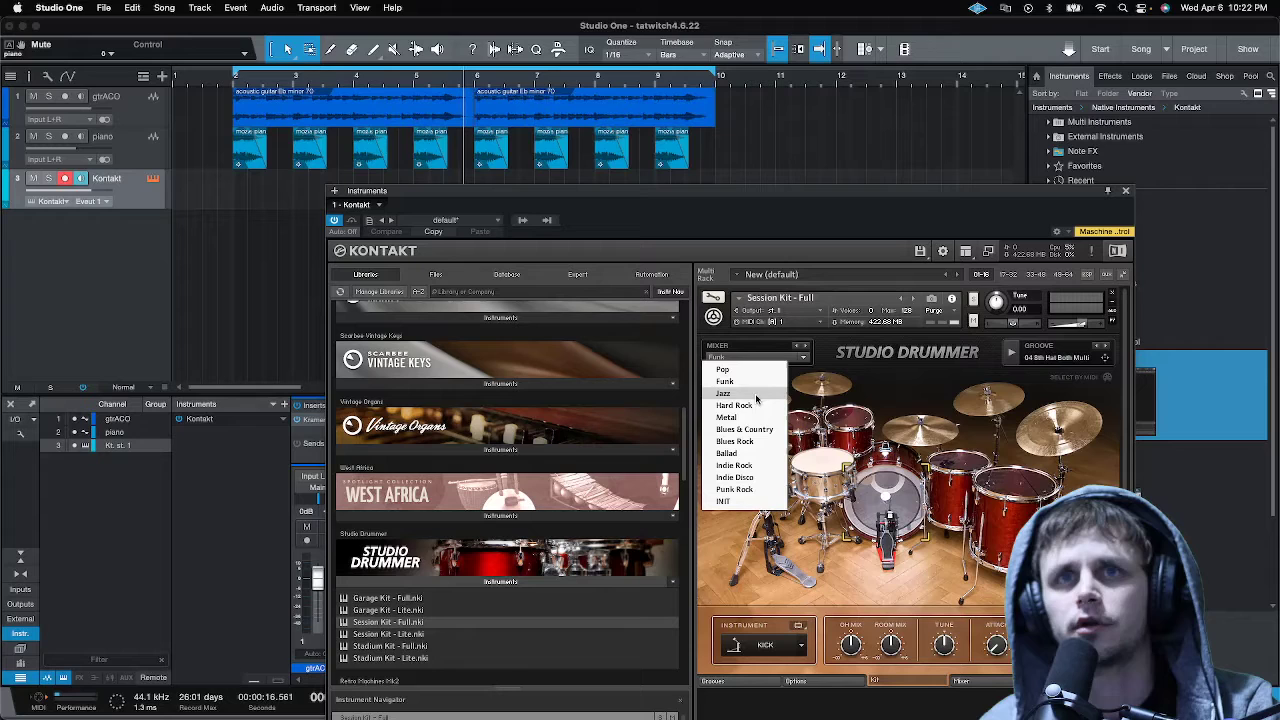
click(760, 430)
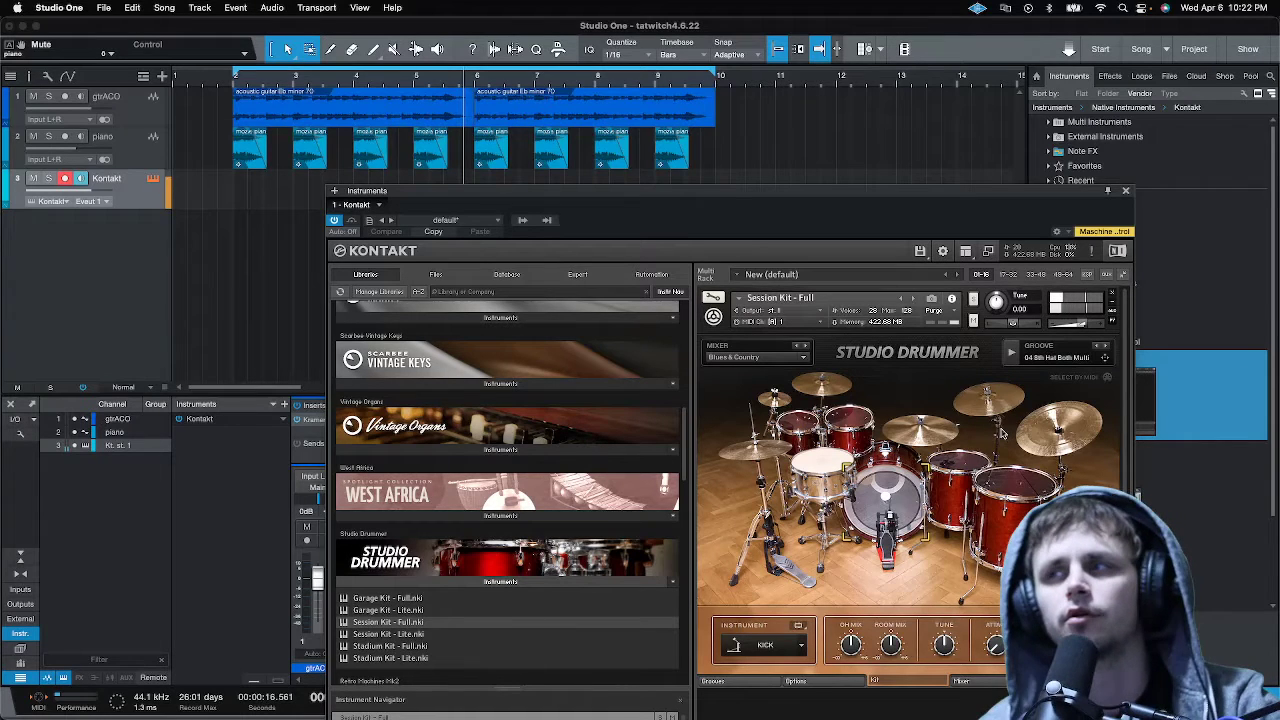
click(804, 358)
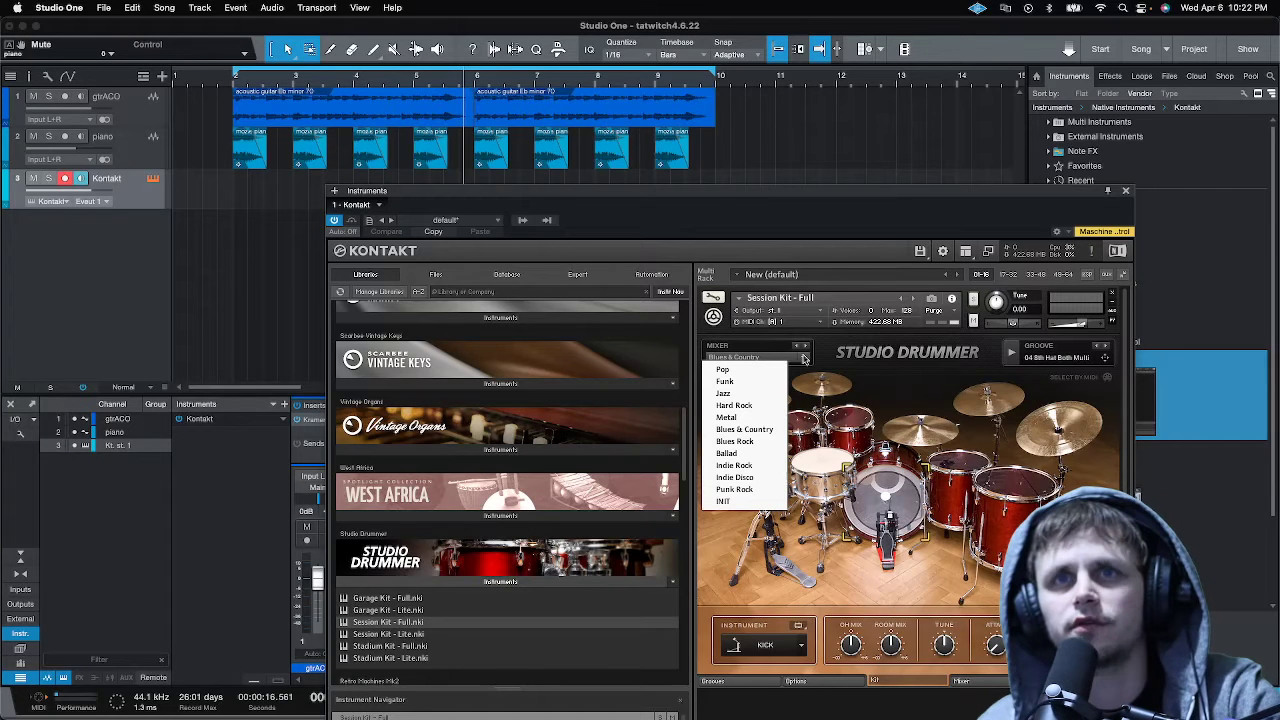
click(770, 468)
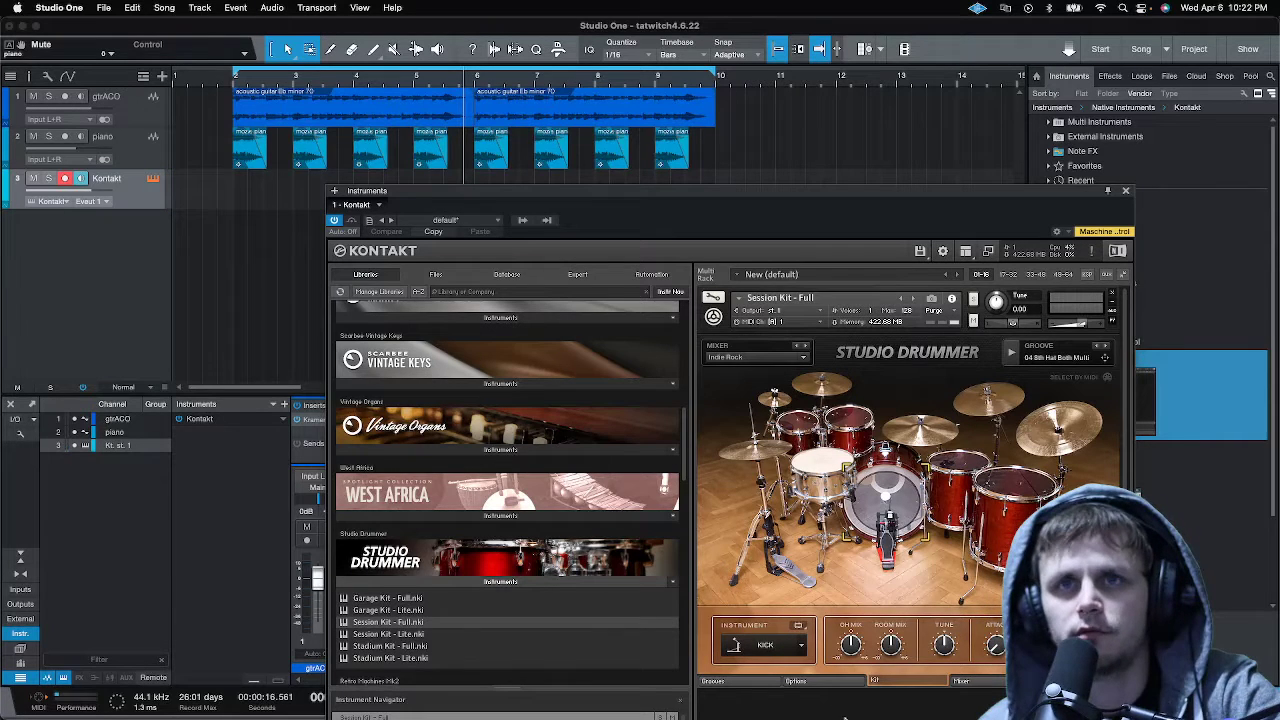
click(713, 681)
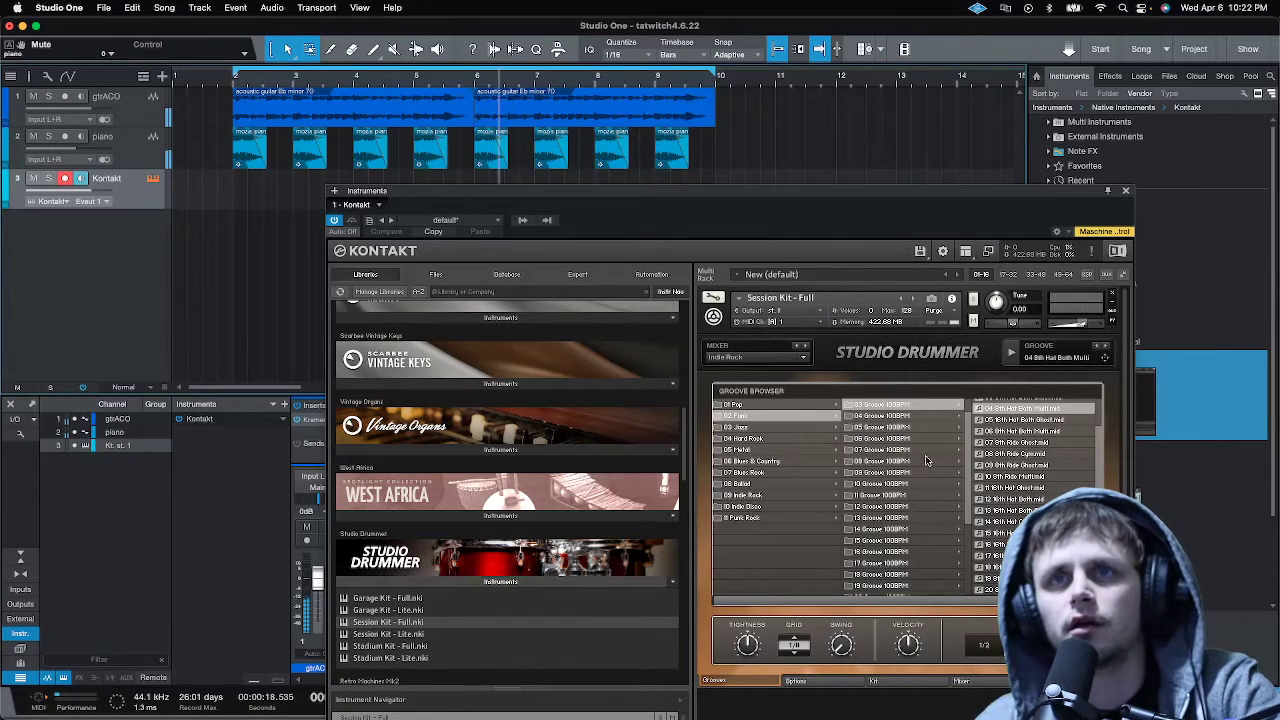
Open the Indie Rock grooves, shift the guitar and piano parts to bar 5, and loop-play bars 5–13
click(772, 495)
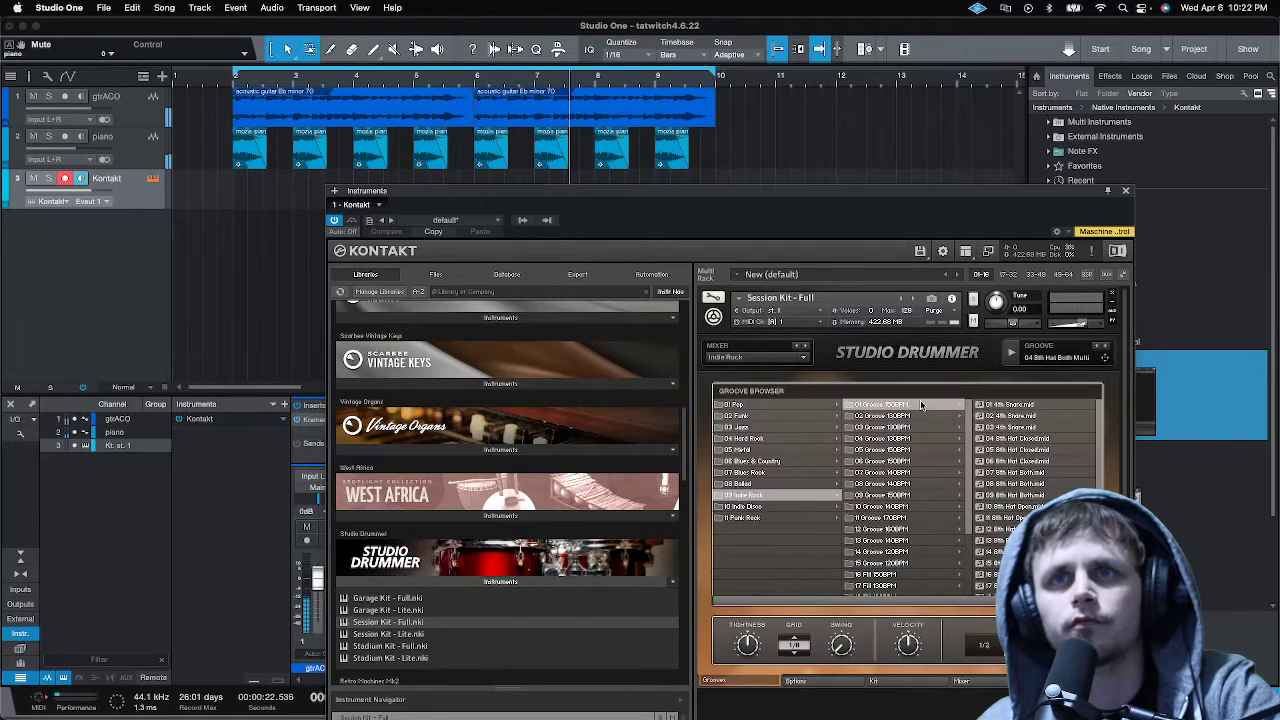
click(1035, 405)
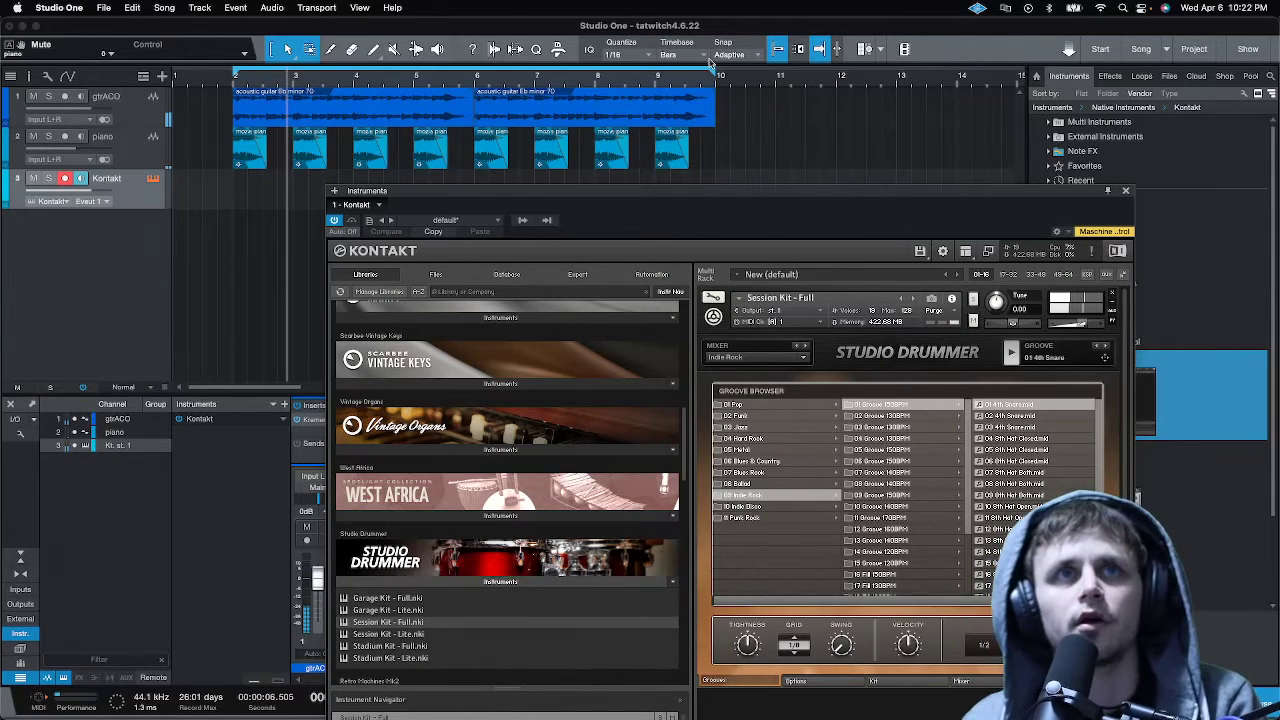
drag(748, 158, 570, 115)
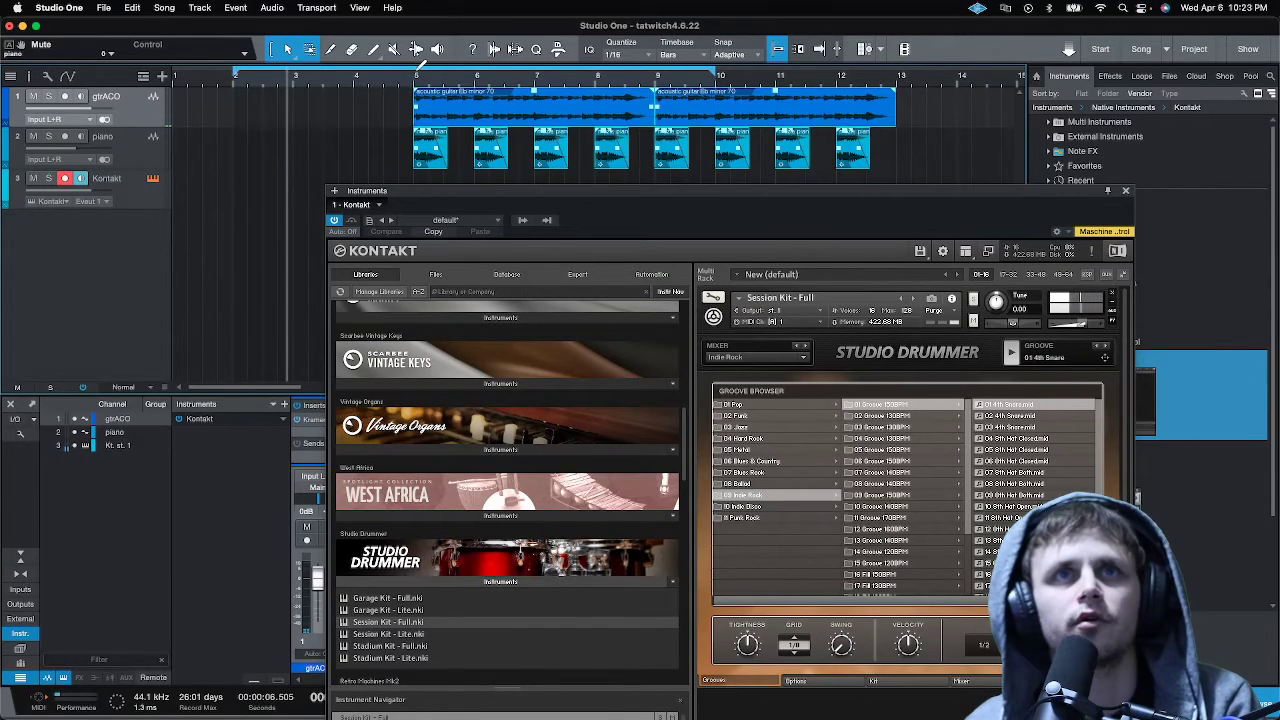
drag(420, 68, 896, 74)
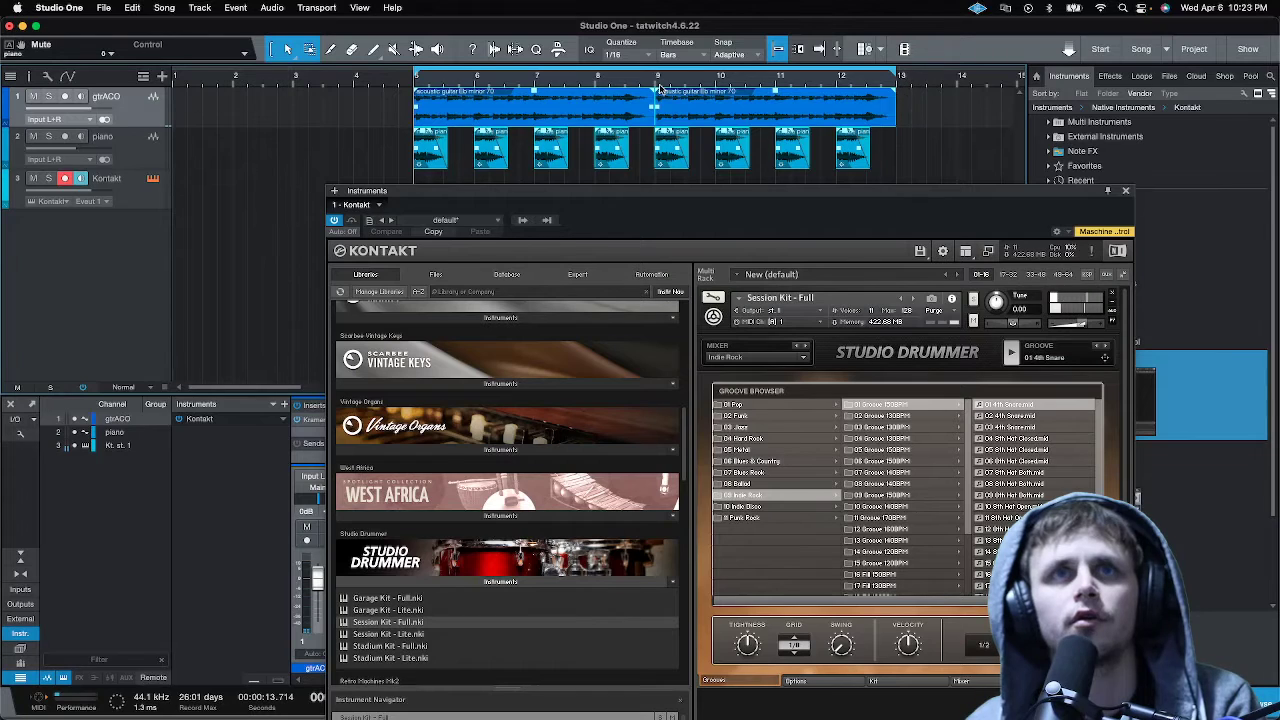
key(f)
key(space)
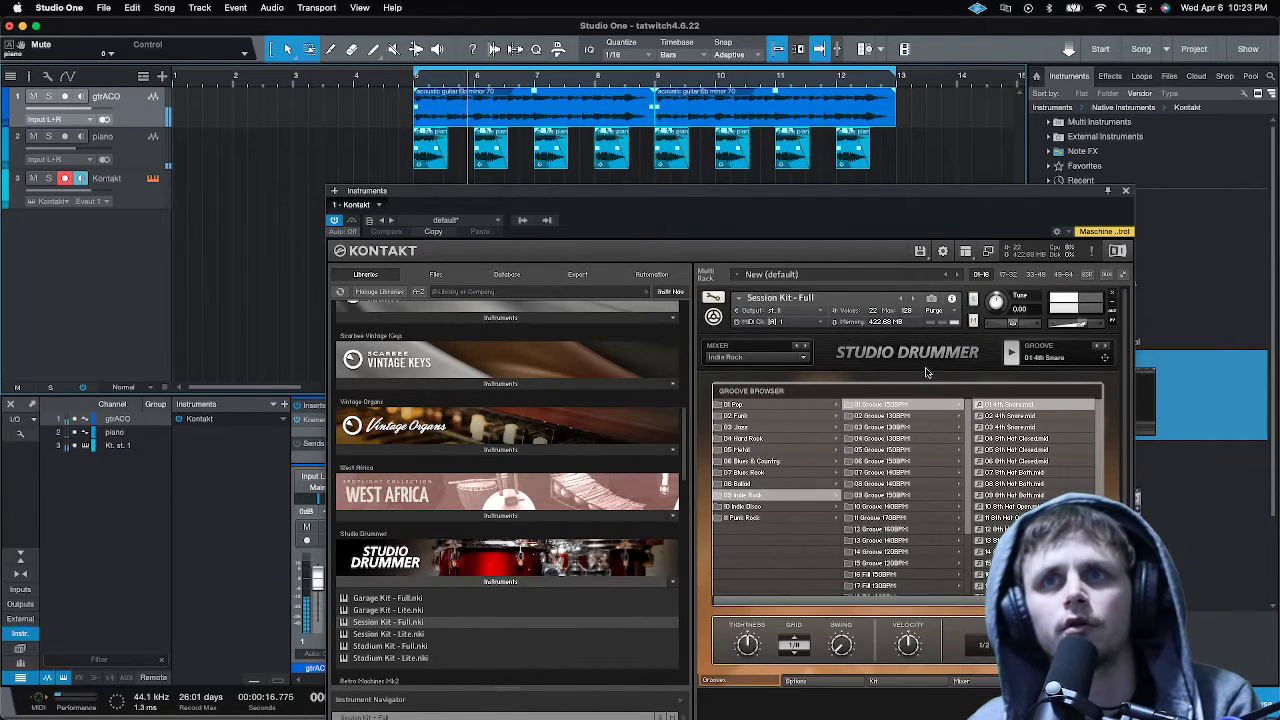
Audition the 02 4th Snare and 04 8th Hat Closed grooves, then browse 02 Groove 130BPM
click(1010, 416)
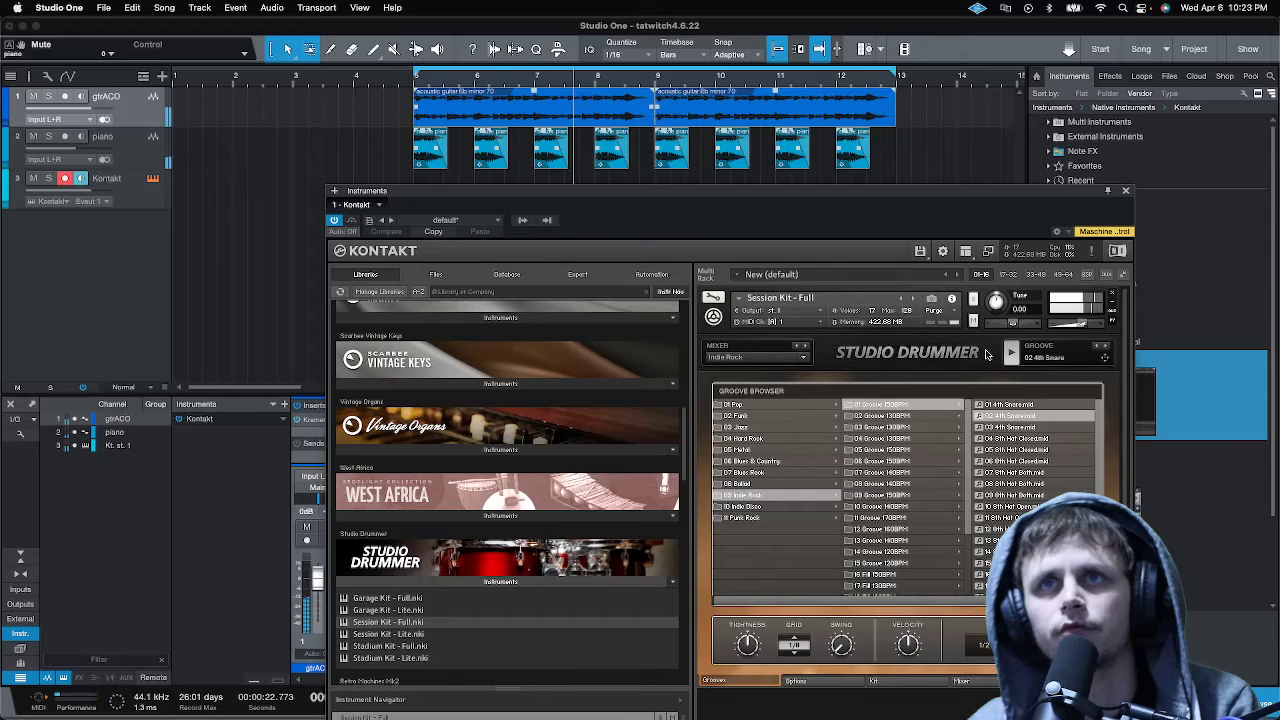
click(1050, 438)
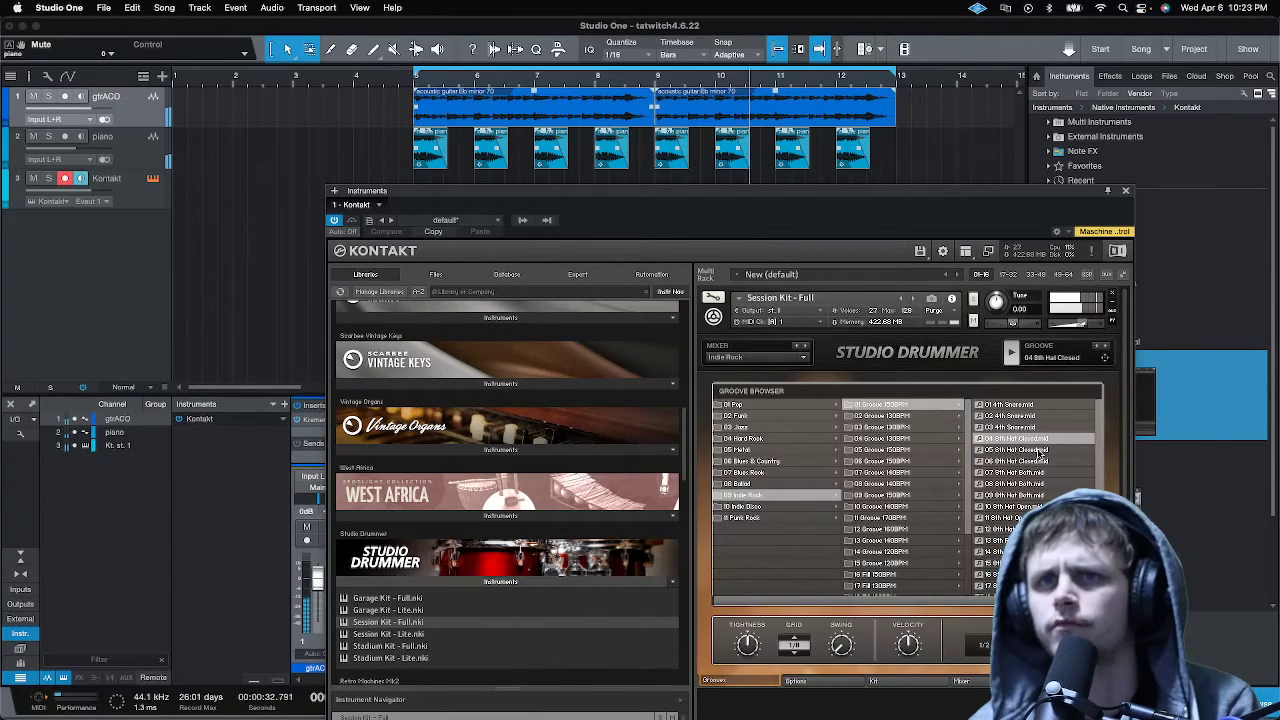
click(937, 417)
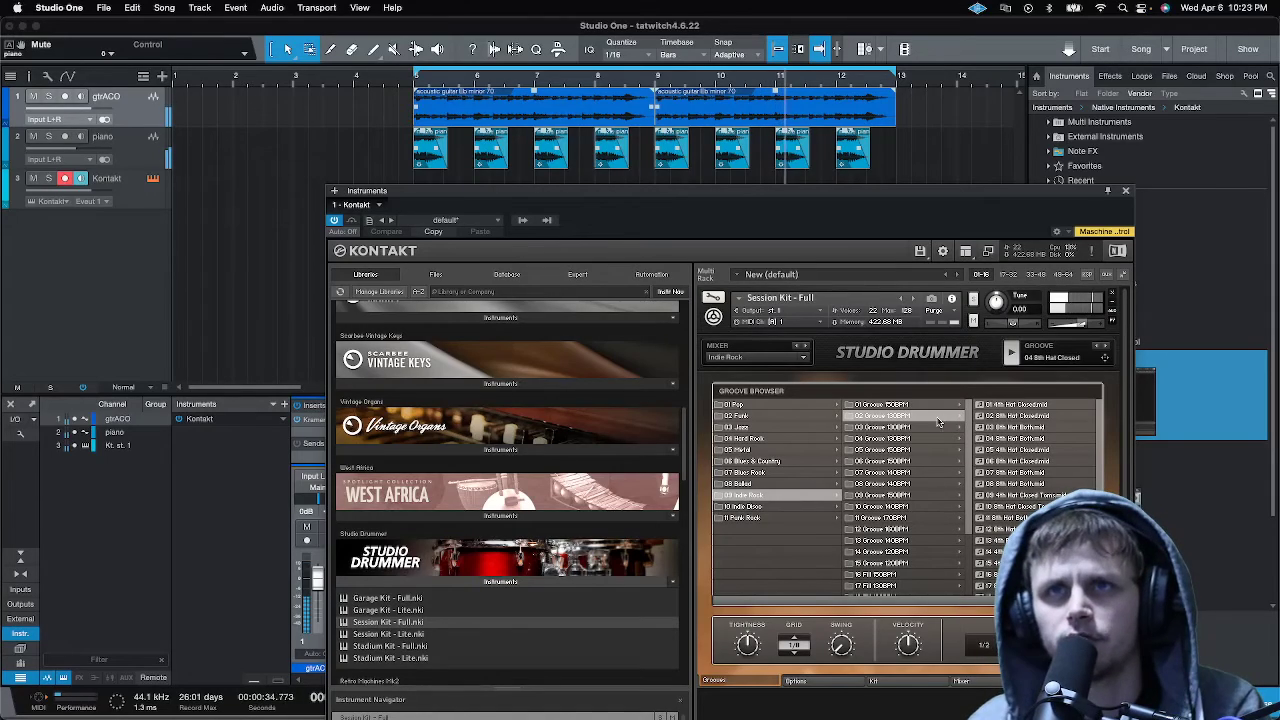
drag(923, 196, 733, 126)
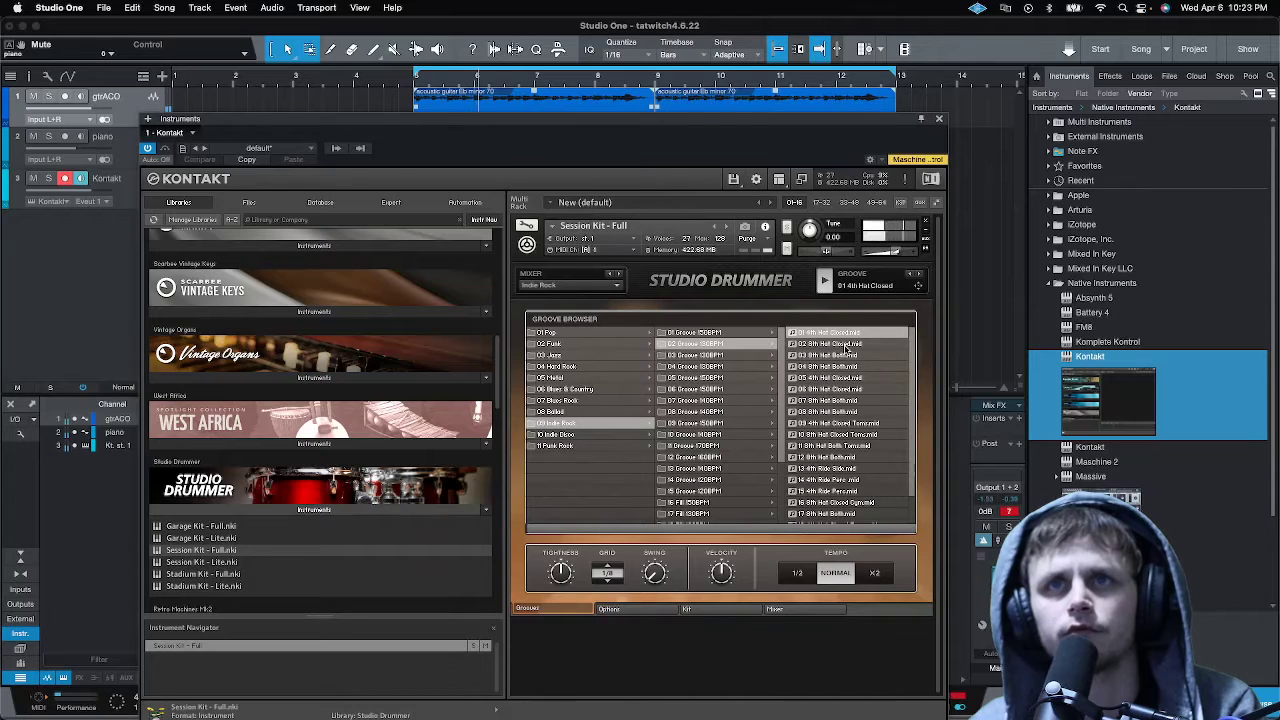
Choose the 02 8th Hat Closed groove and move the Kontakt window down to reveal the clips
click(848, 345)
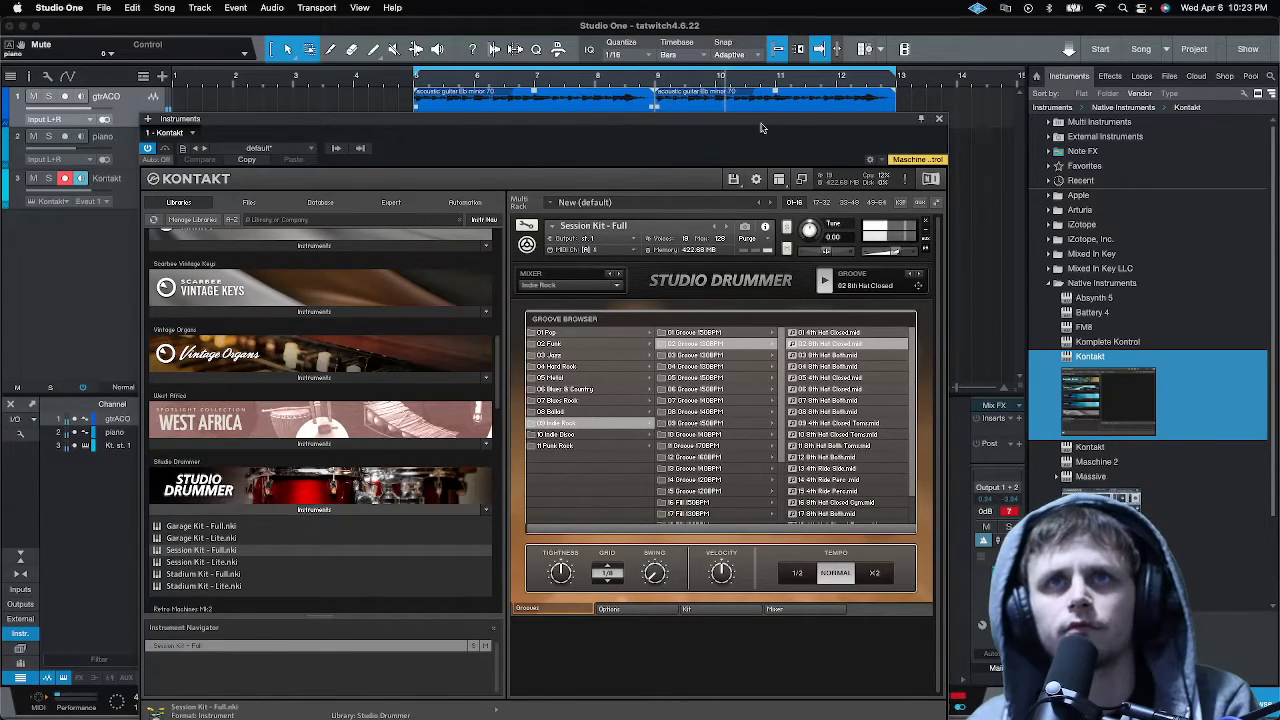
drag(760, 127, 853, 312)
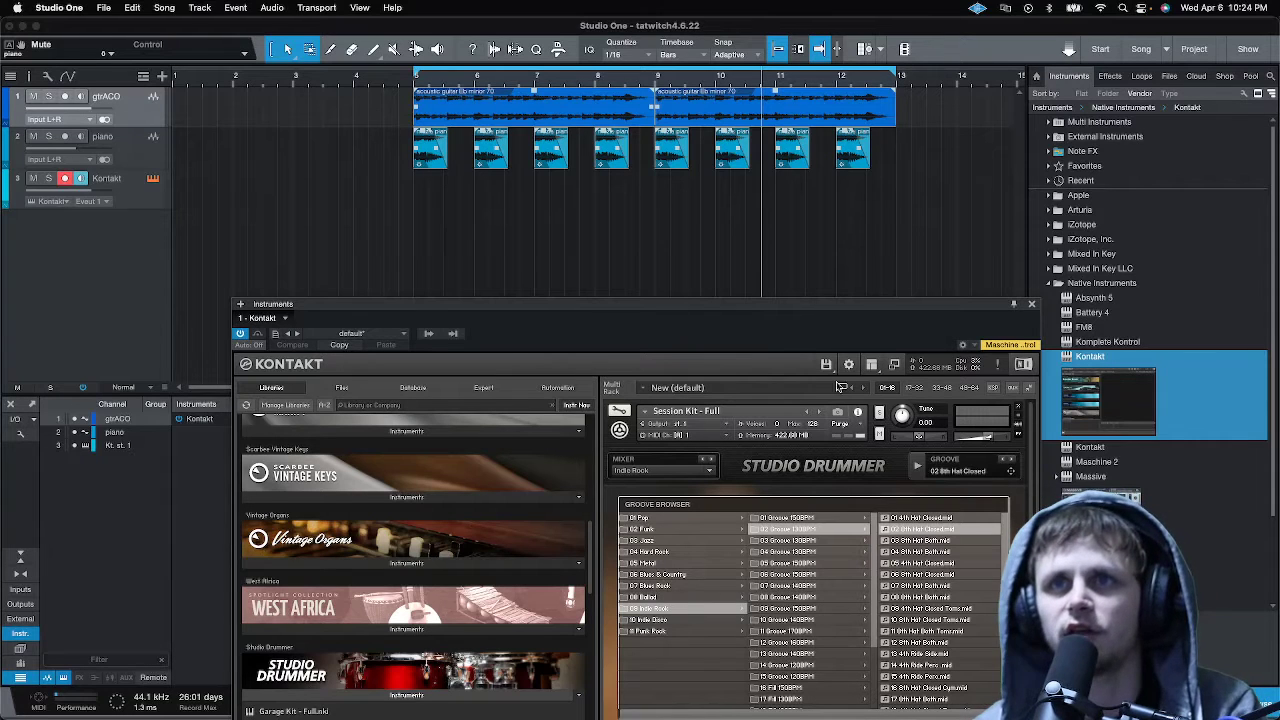
Drop the 02 8th Hat Closed groove onto the Kontakt track, duplicate it, and list the fill variations
drag(840, 387, 683, 195)
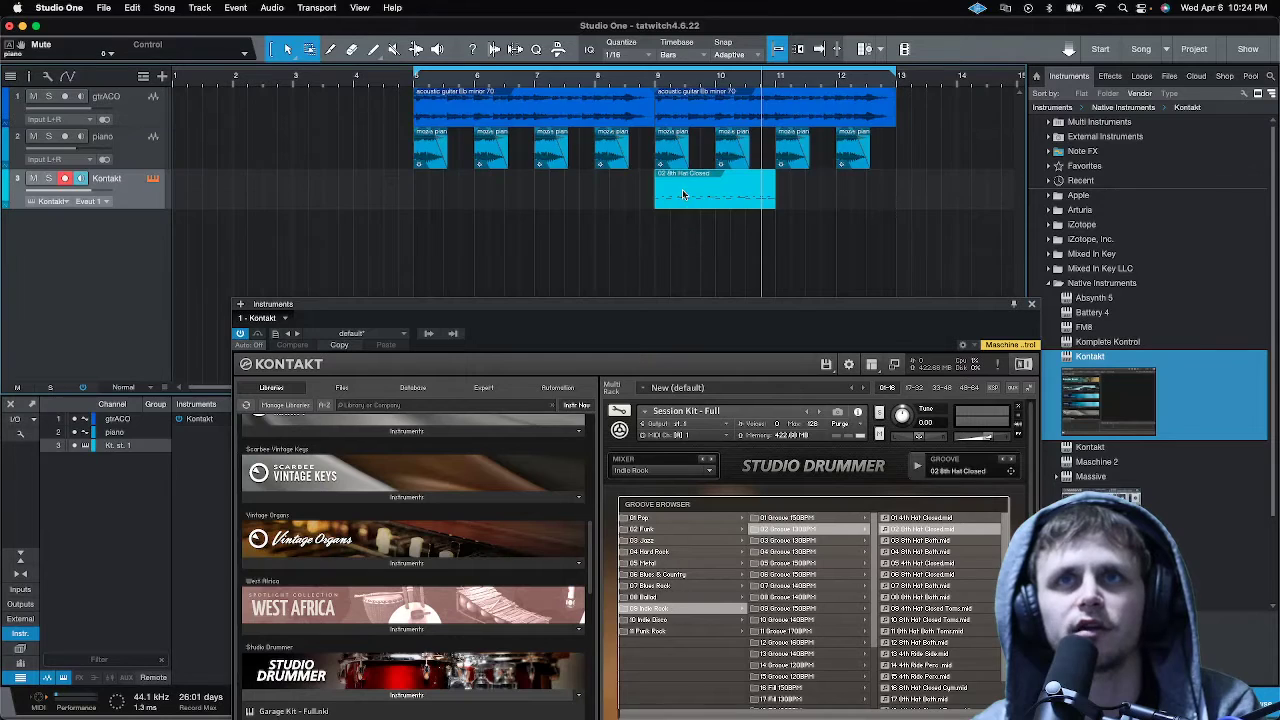
key(d)
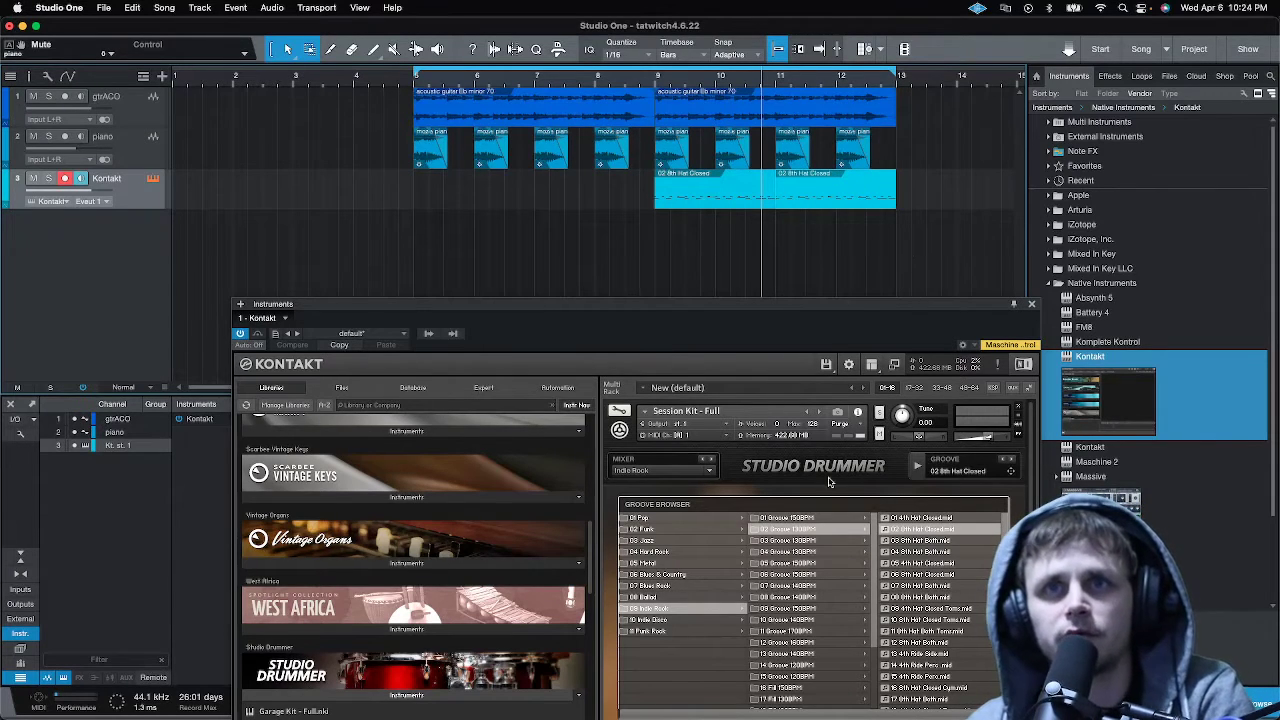
click(801, 690)
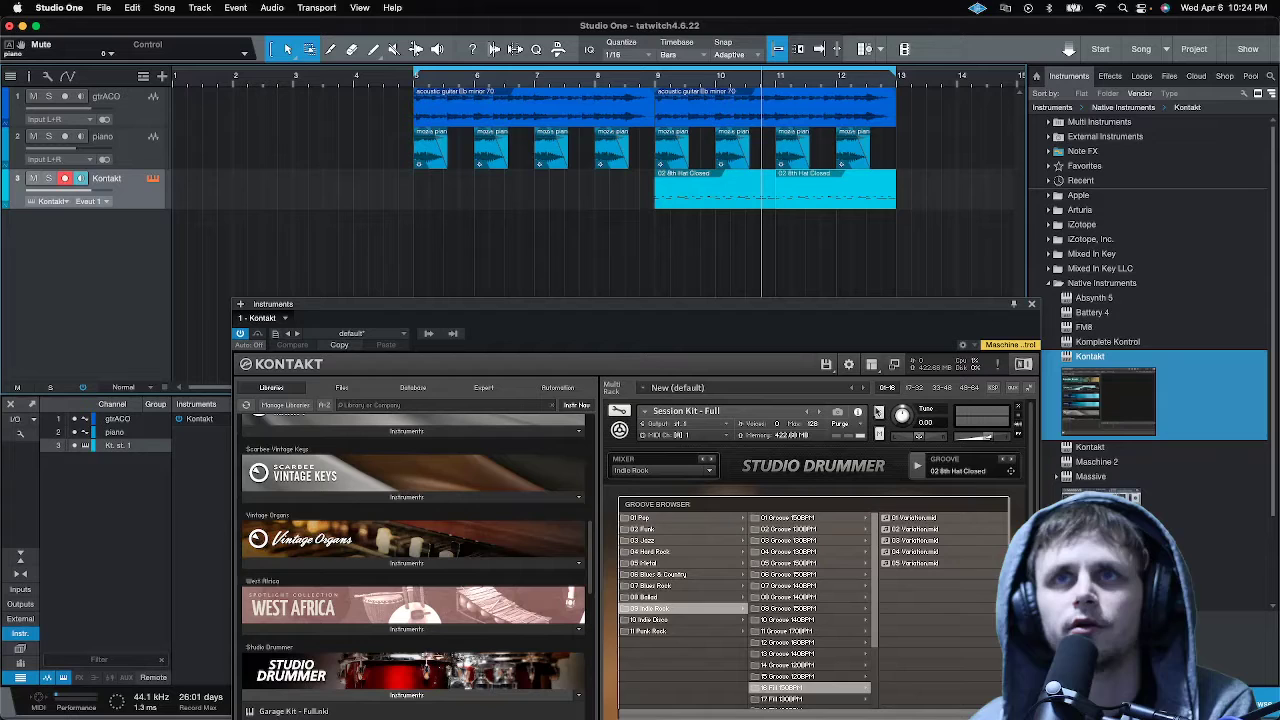
Preview fill variations 01 through 05, settling on 01 Variation
click(920, 518)
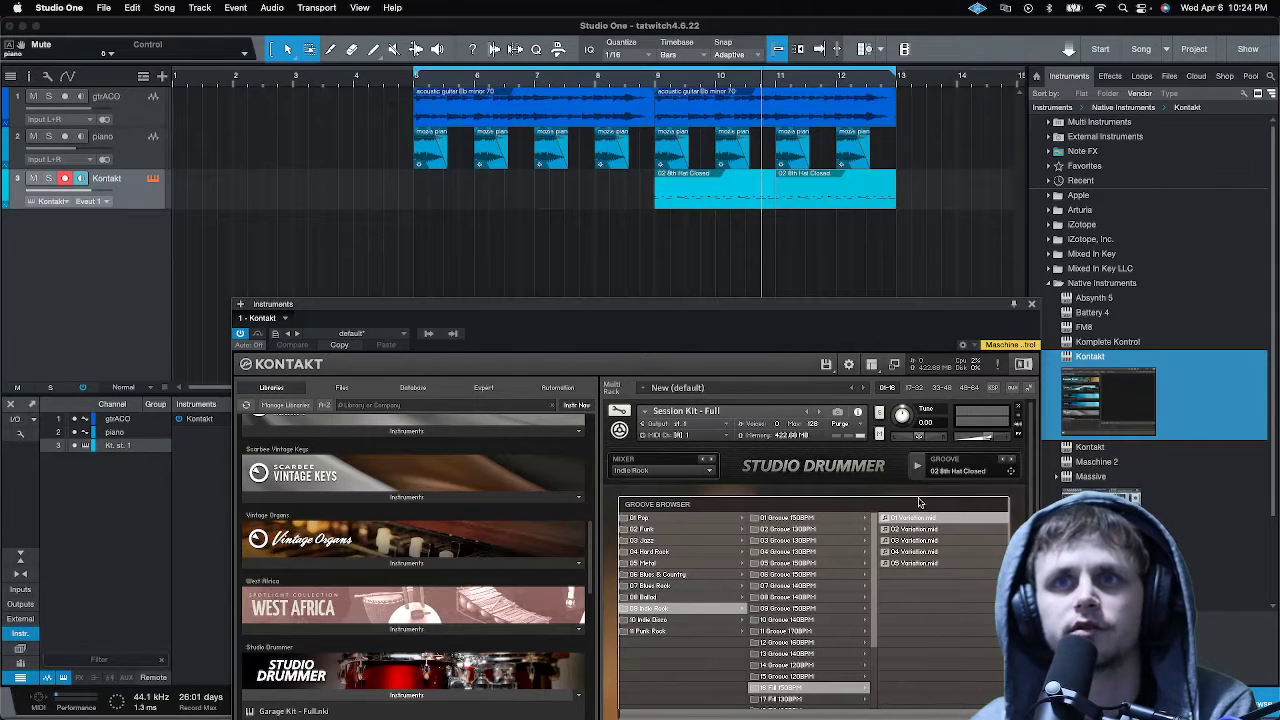
click(917, 466)
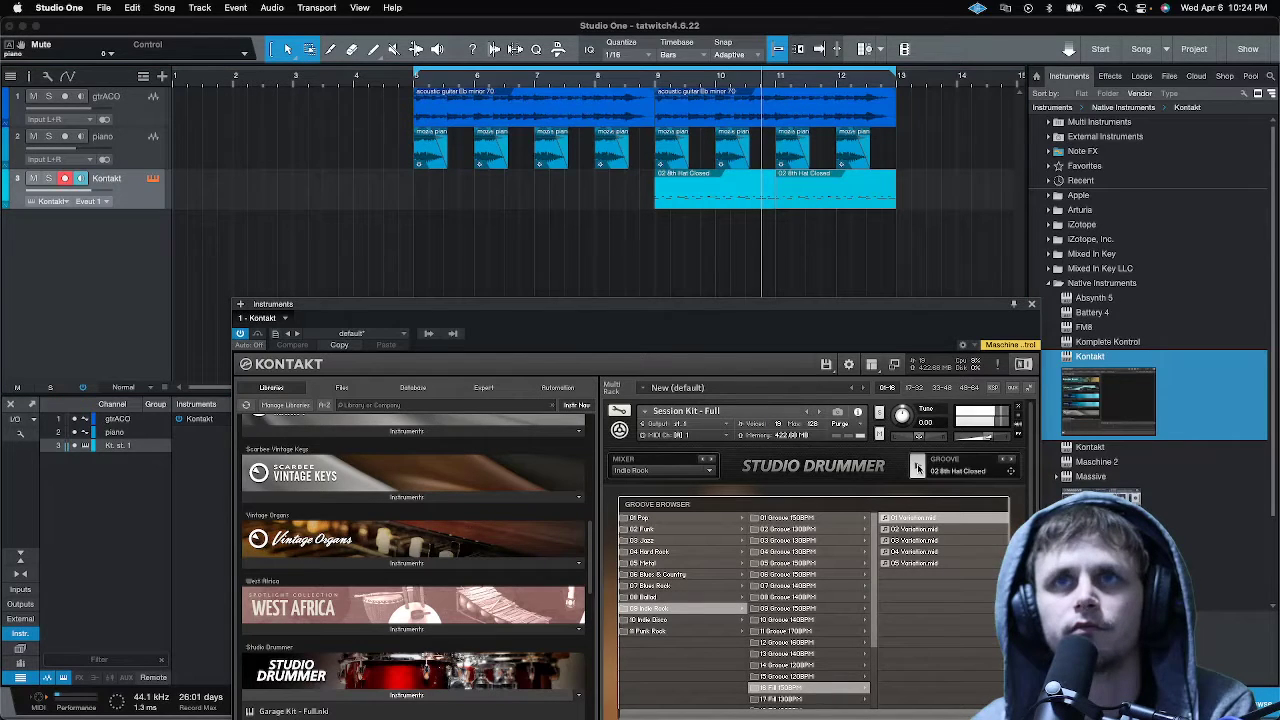
click(910, 530)
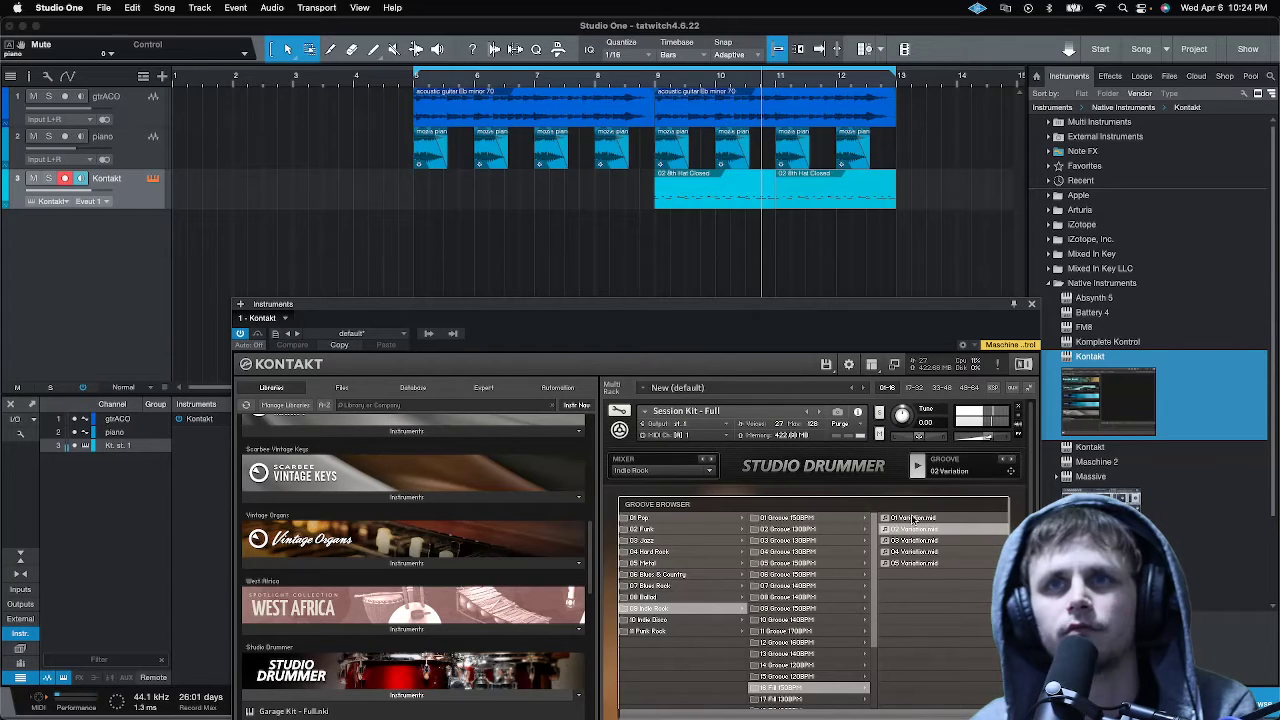
click(913, 519)
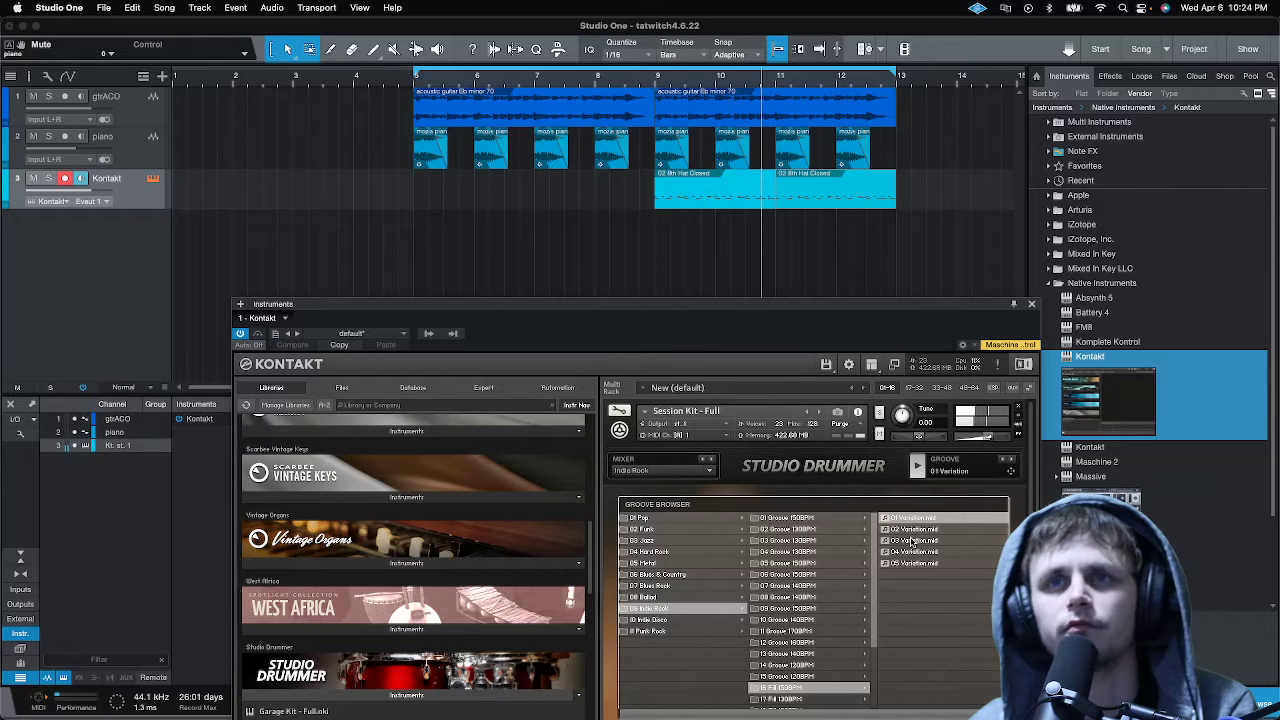
click(912, 541)
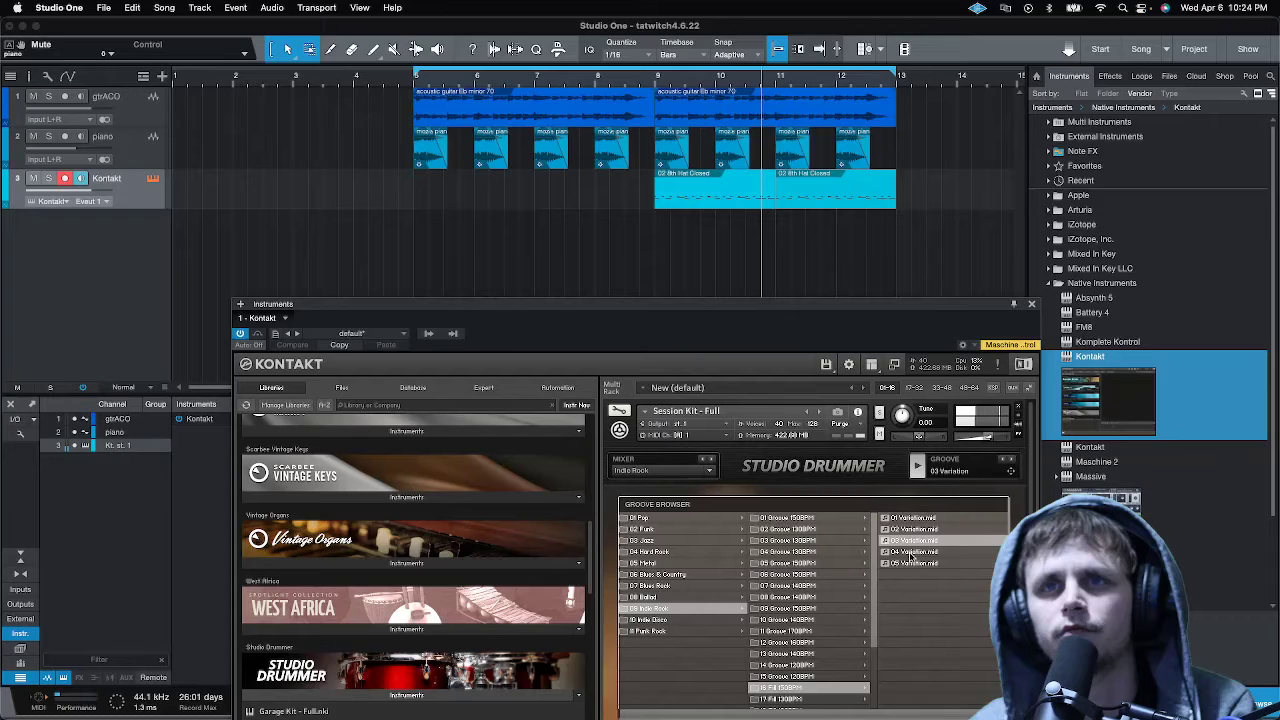
click(912, 552)
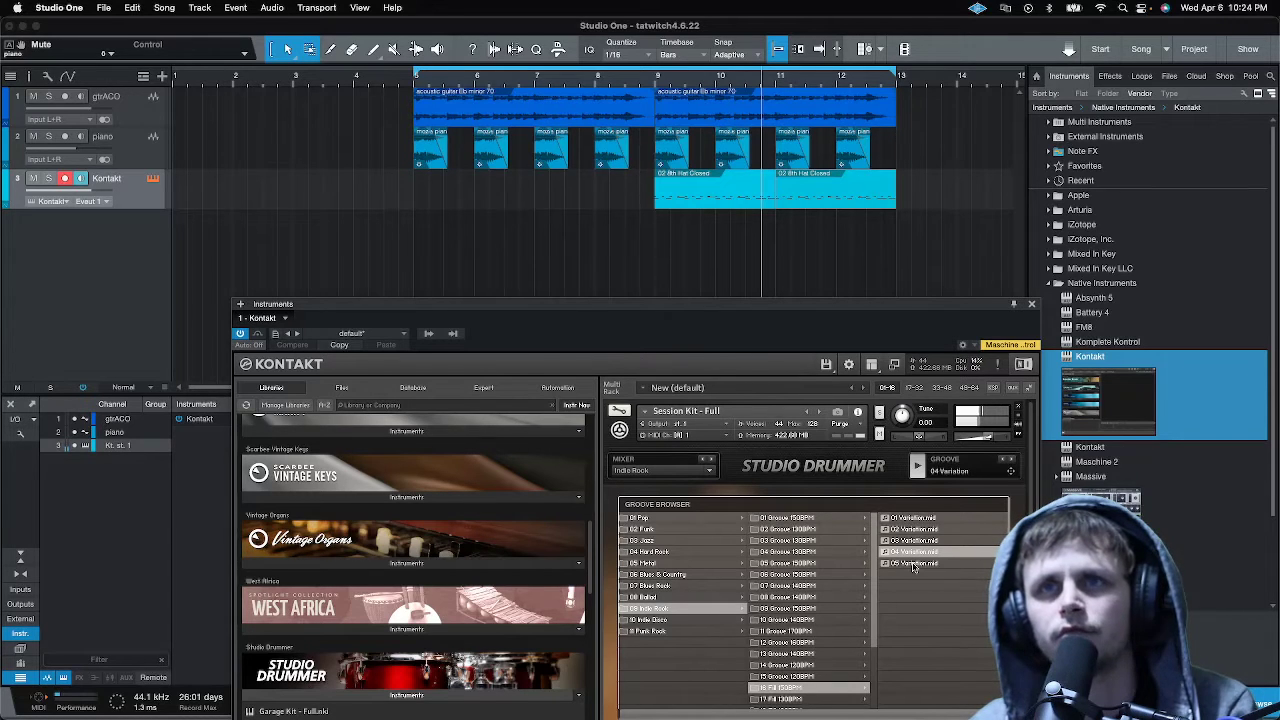
click(913, 564)
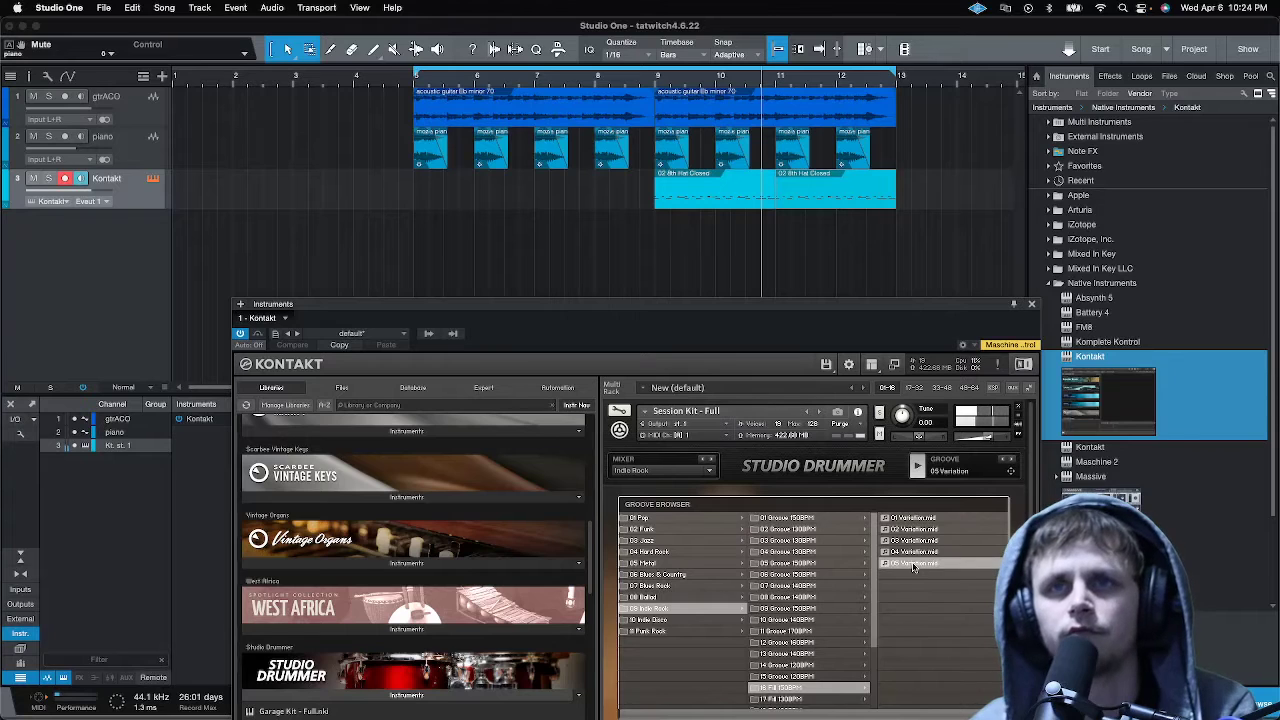
click(914, 519)
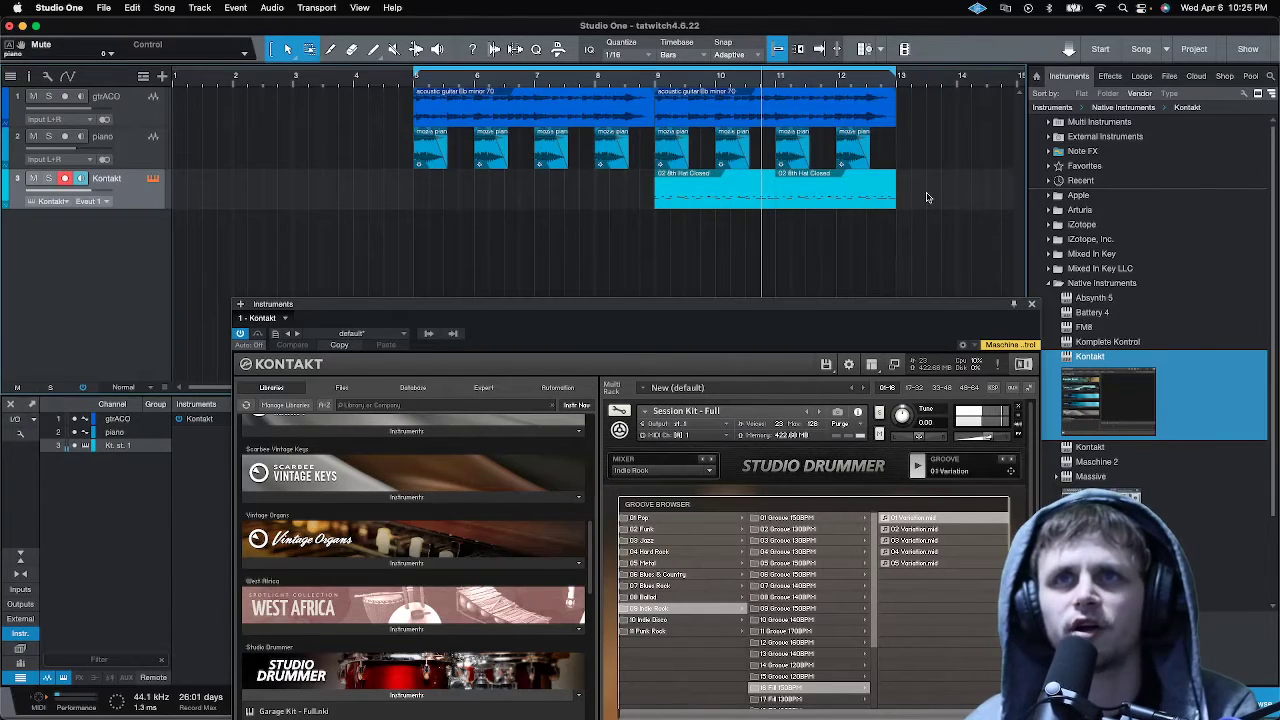
Trim the second hat clip to end near bar 12, add the 01 Variation fill, and play from bar 9
drag(900, 202, 836, 208)
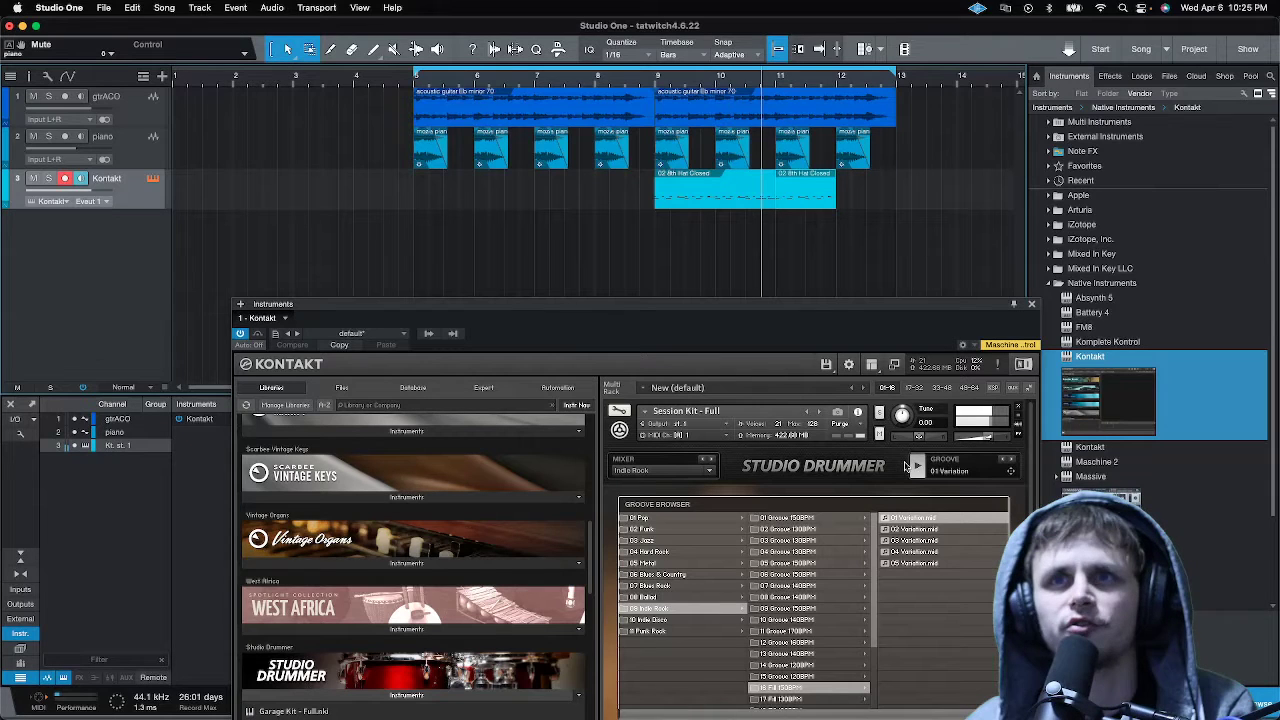
drag(1010, 475, 869, 194)
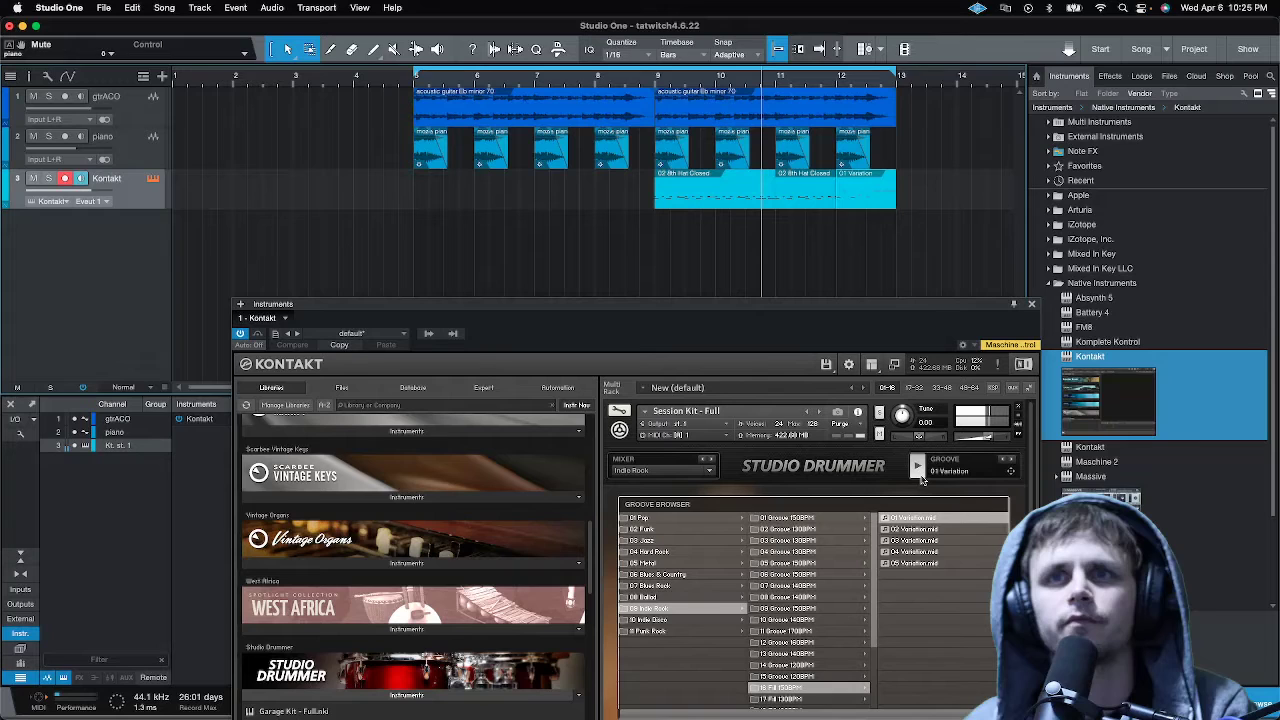
click(656, 78)
key(space)
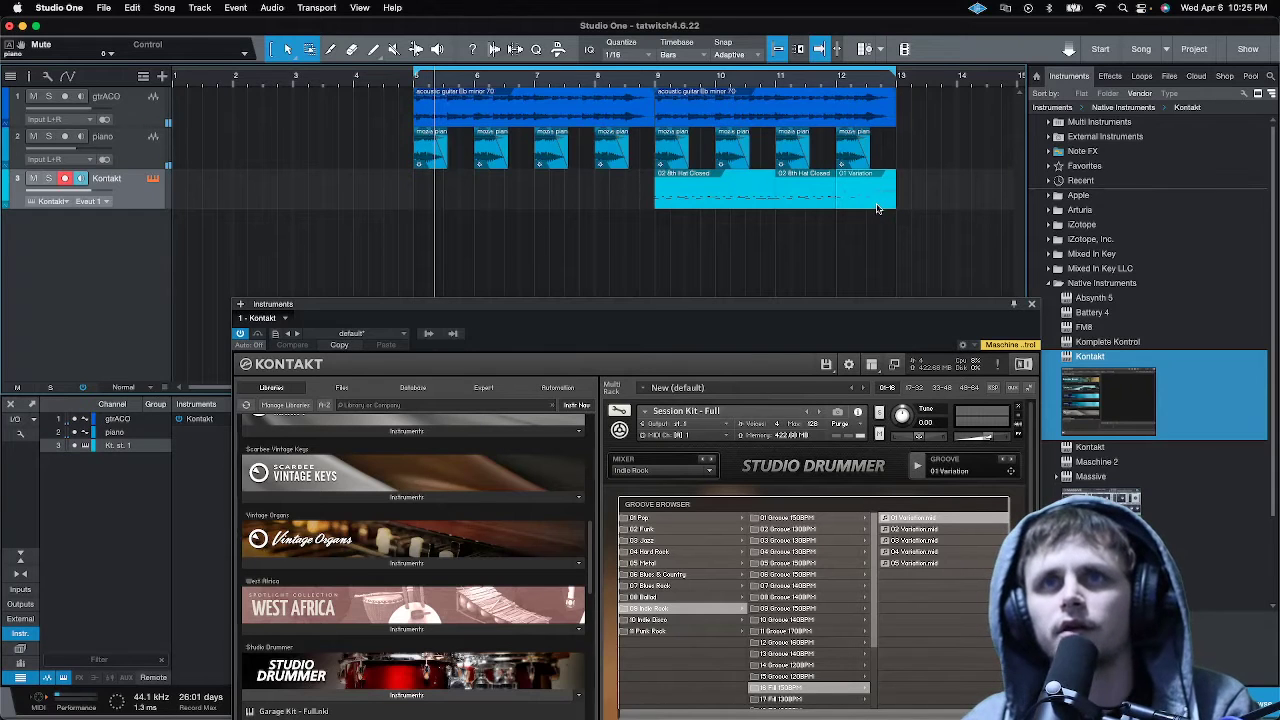
Place the 02 Variation fill at the end of the drum part and play from bar 11
click(940, 532)
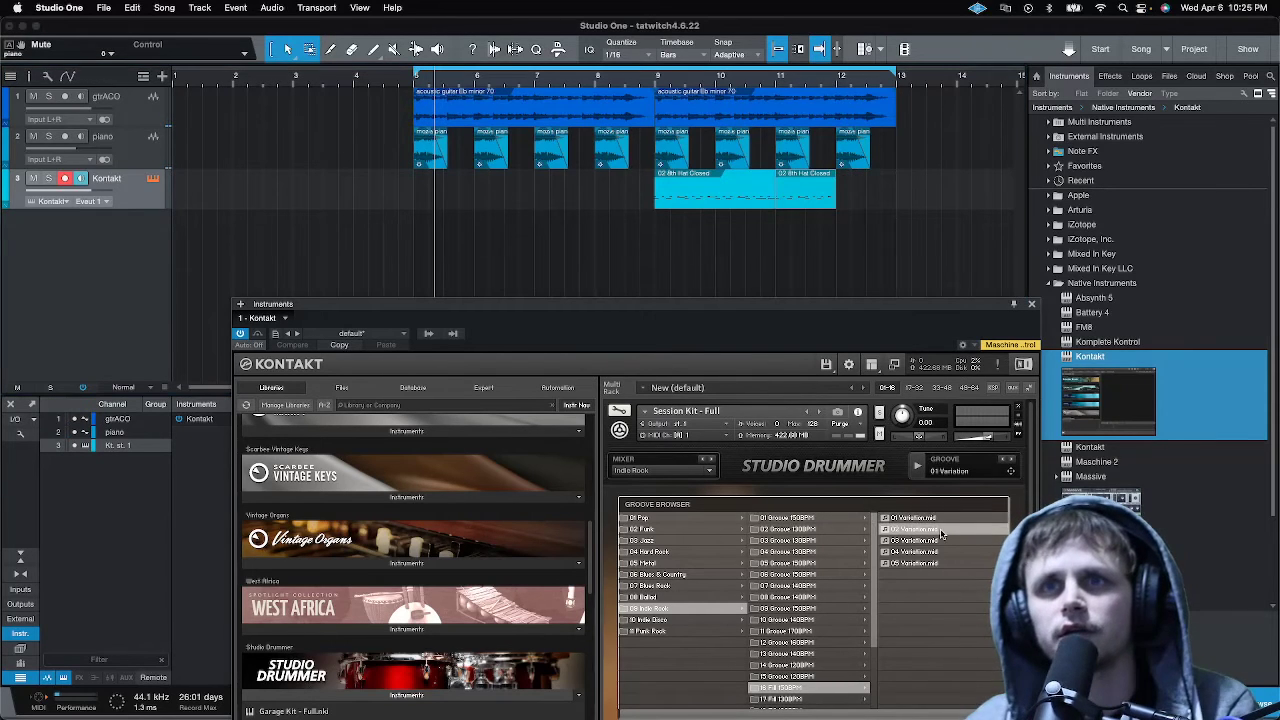
drag(980, 386, 883, 203)
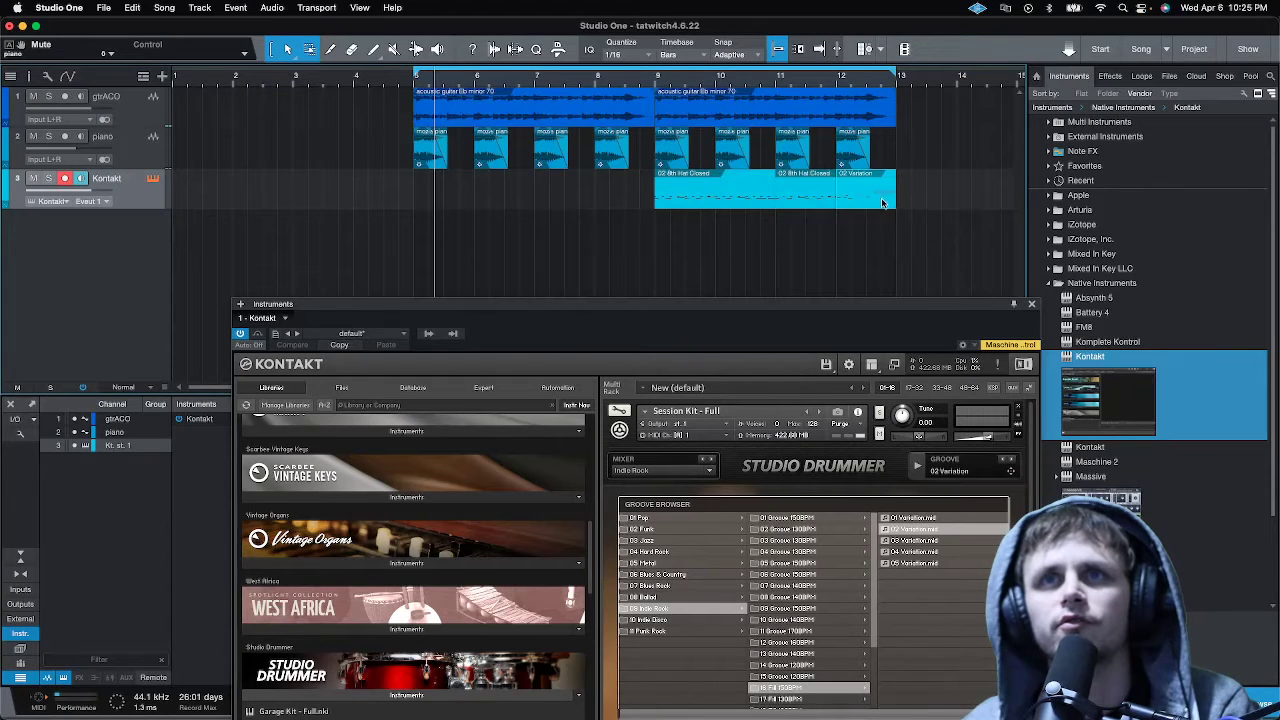
click(778, 82)
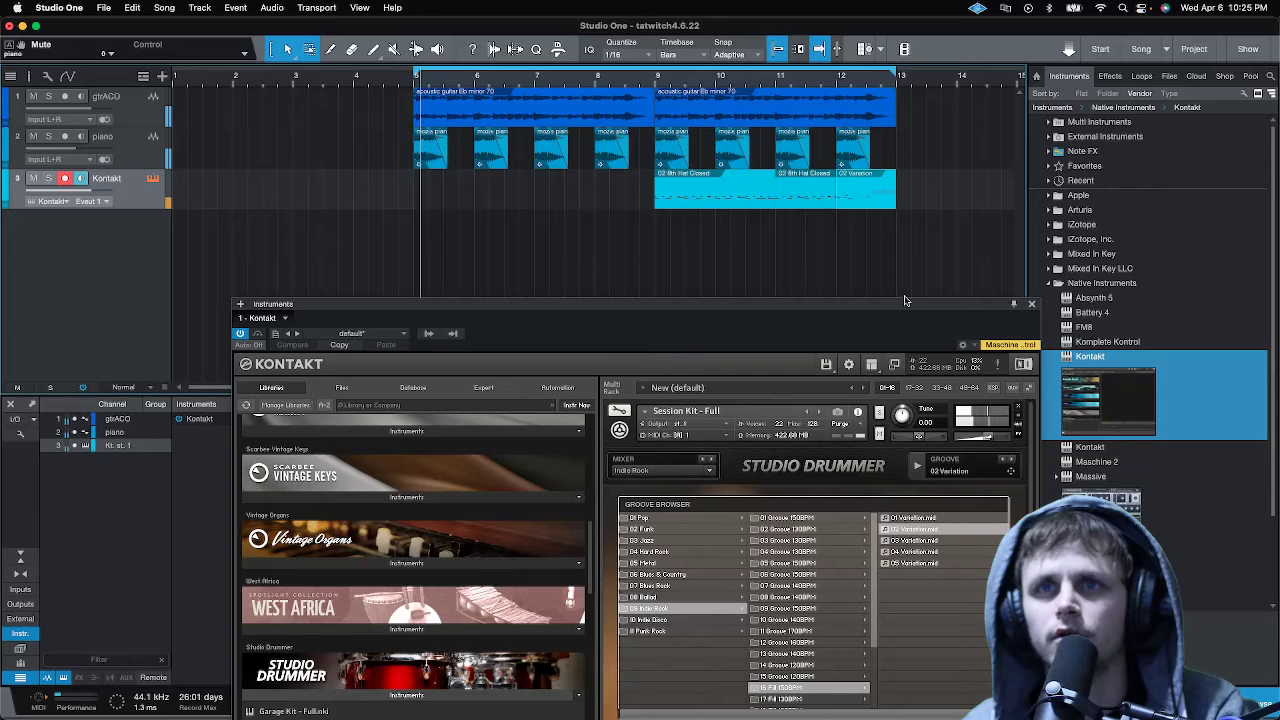
Replace the 02 Variation fill with 03 Variation before bar 13
key(Delete)
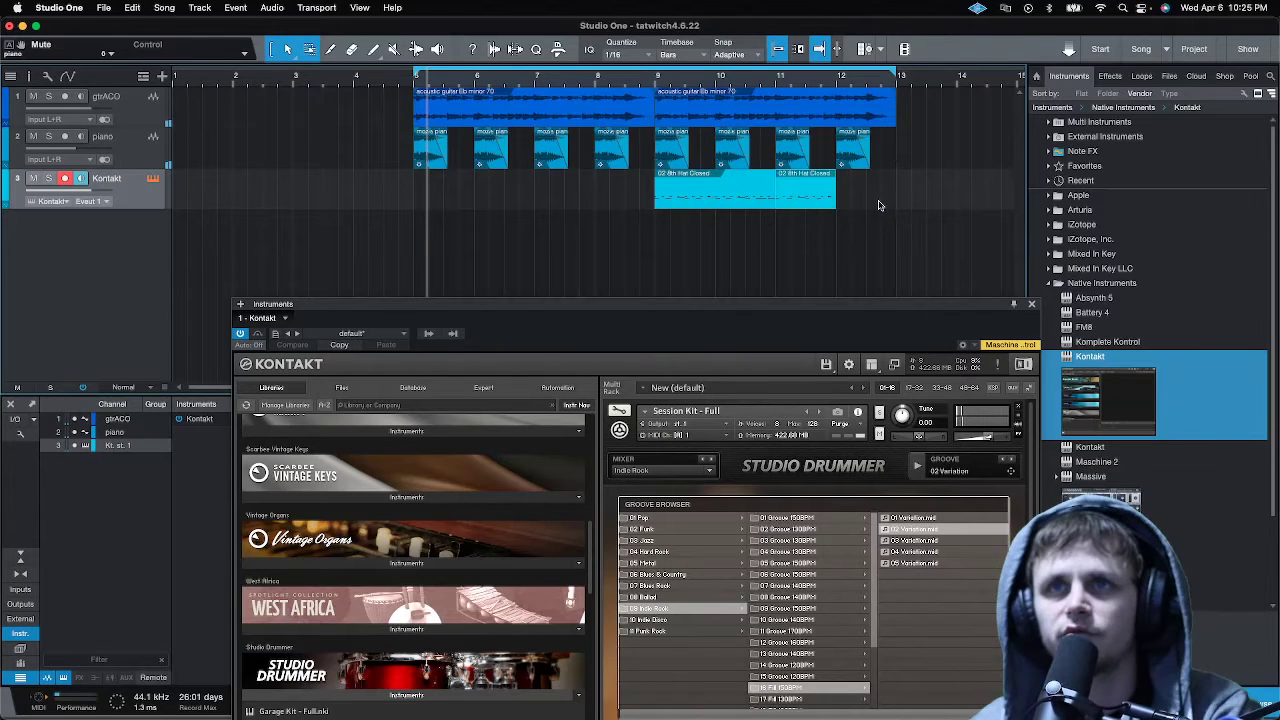
click(929, 541)
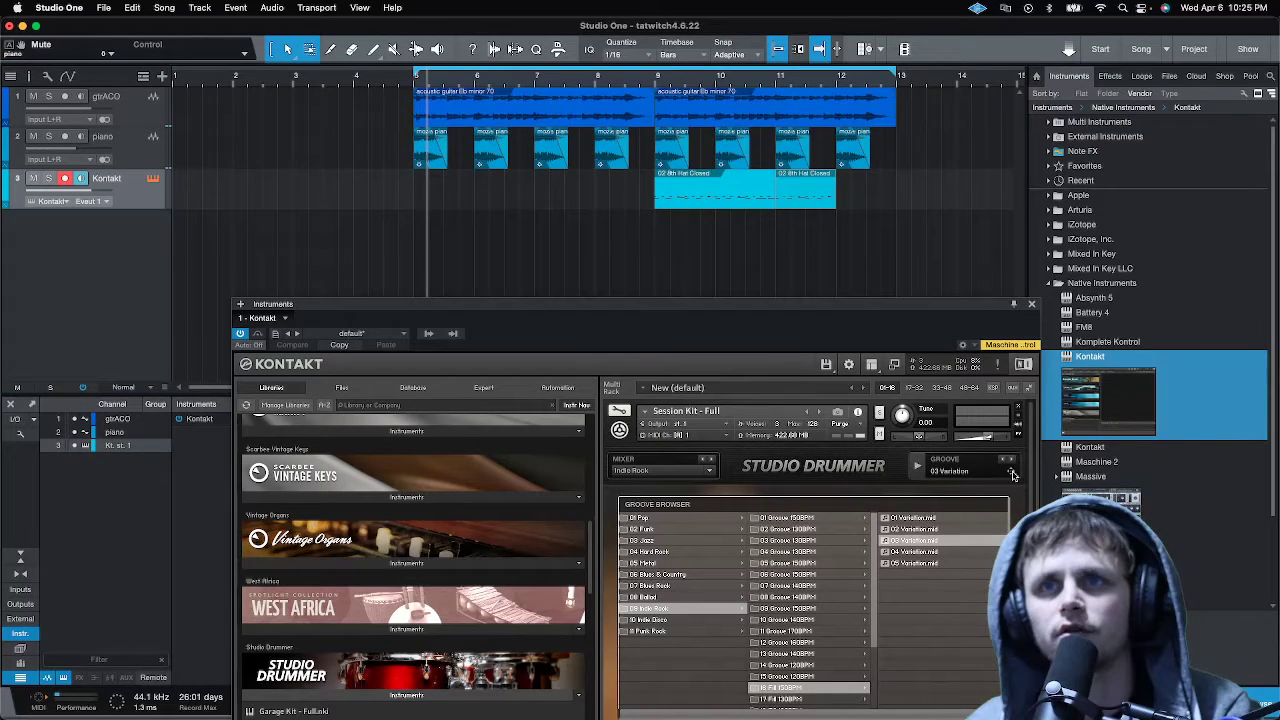
drag(1010, 470, 840, 190)
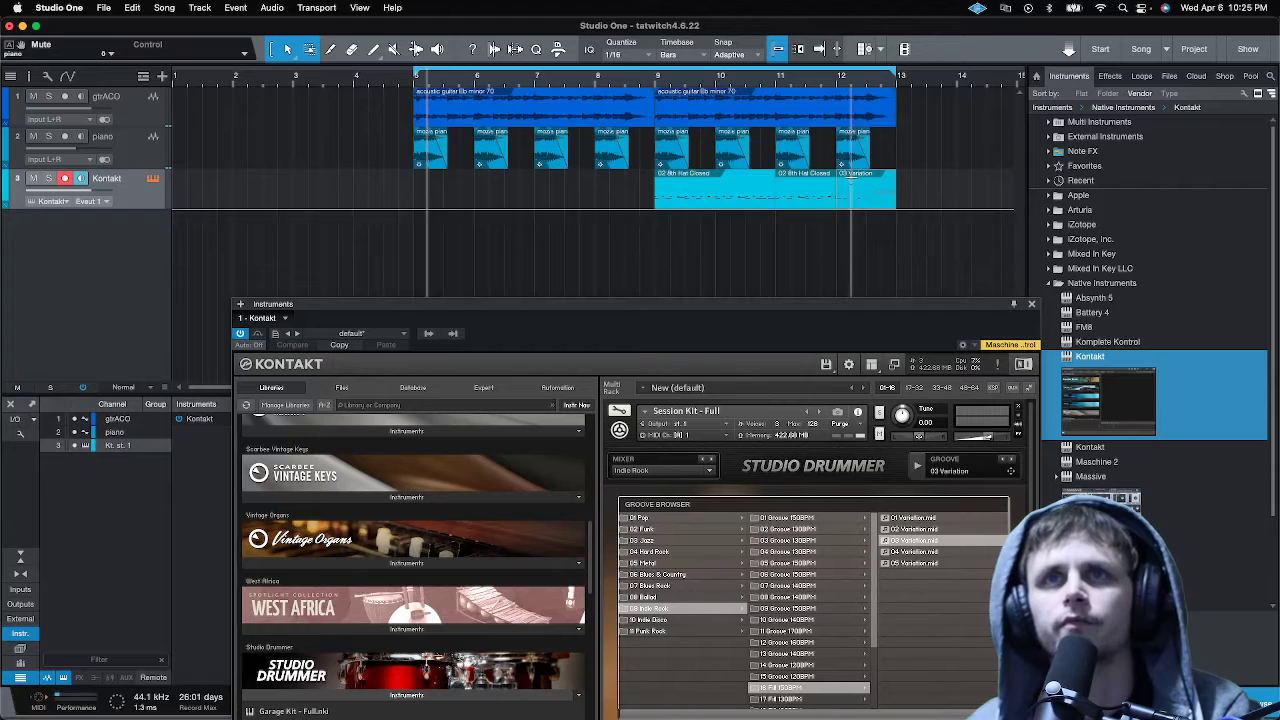
click(778, 82)
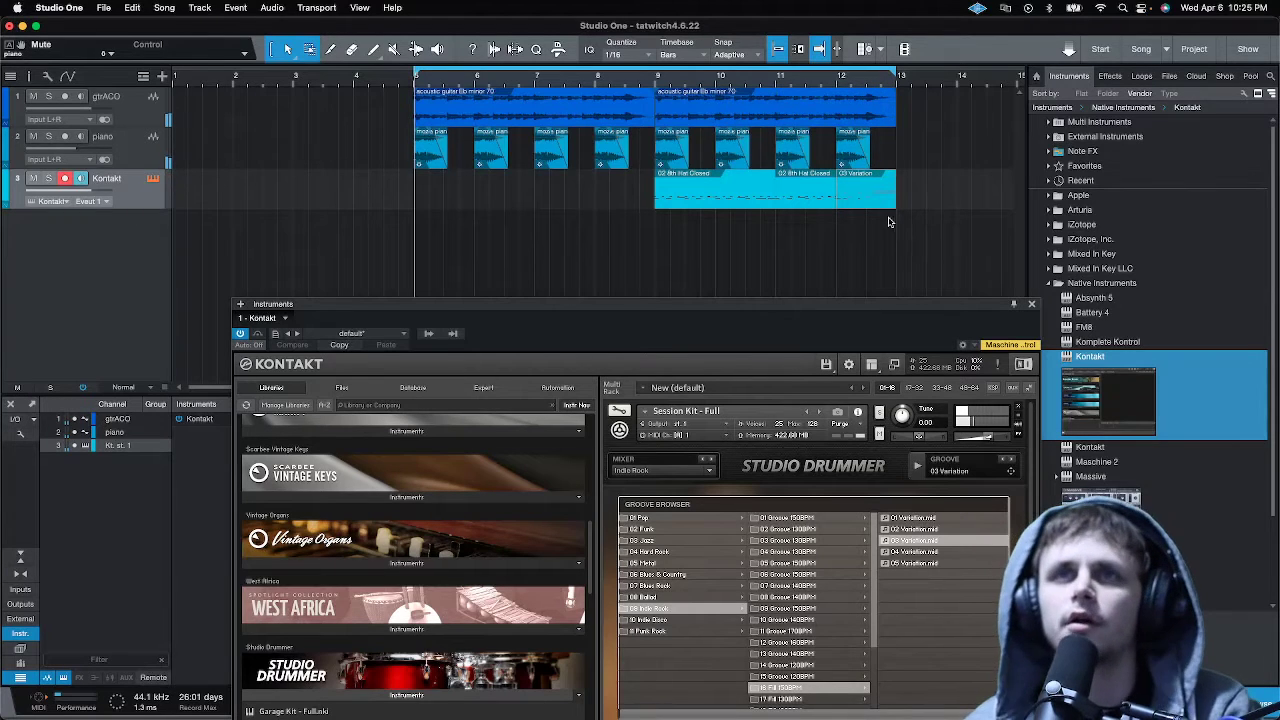
Duplicate the guitar, piano and drum section after bar 13 and play the repeat
click(673, 104)
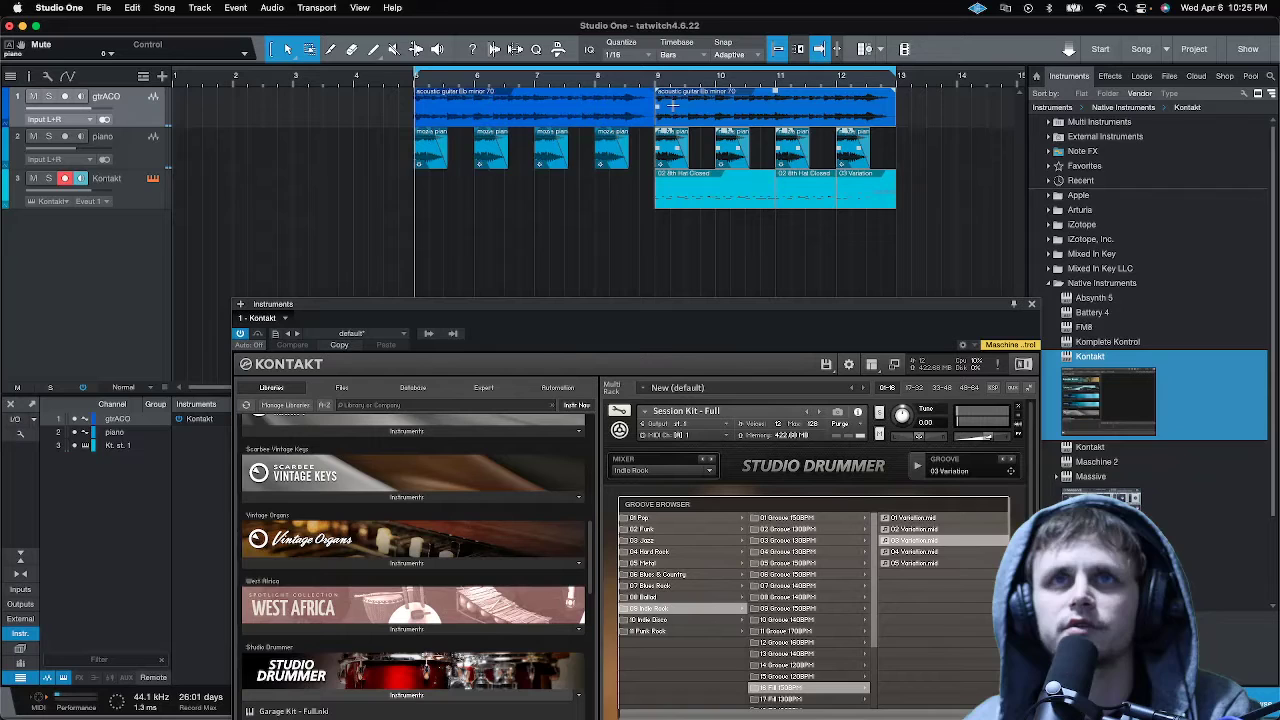
key(d)
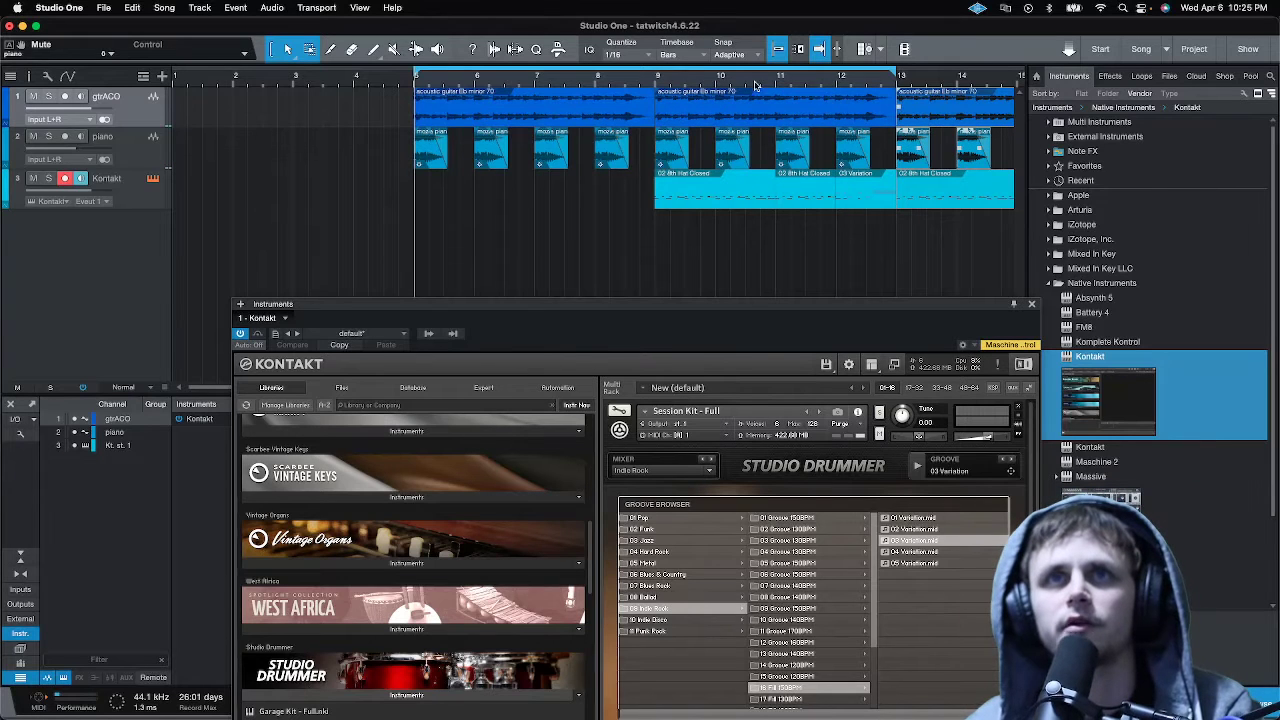
click(807, 80)
key(space)
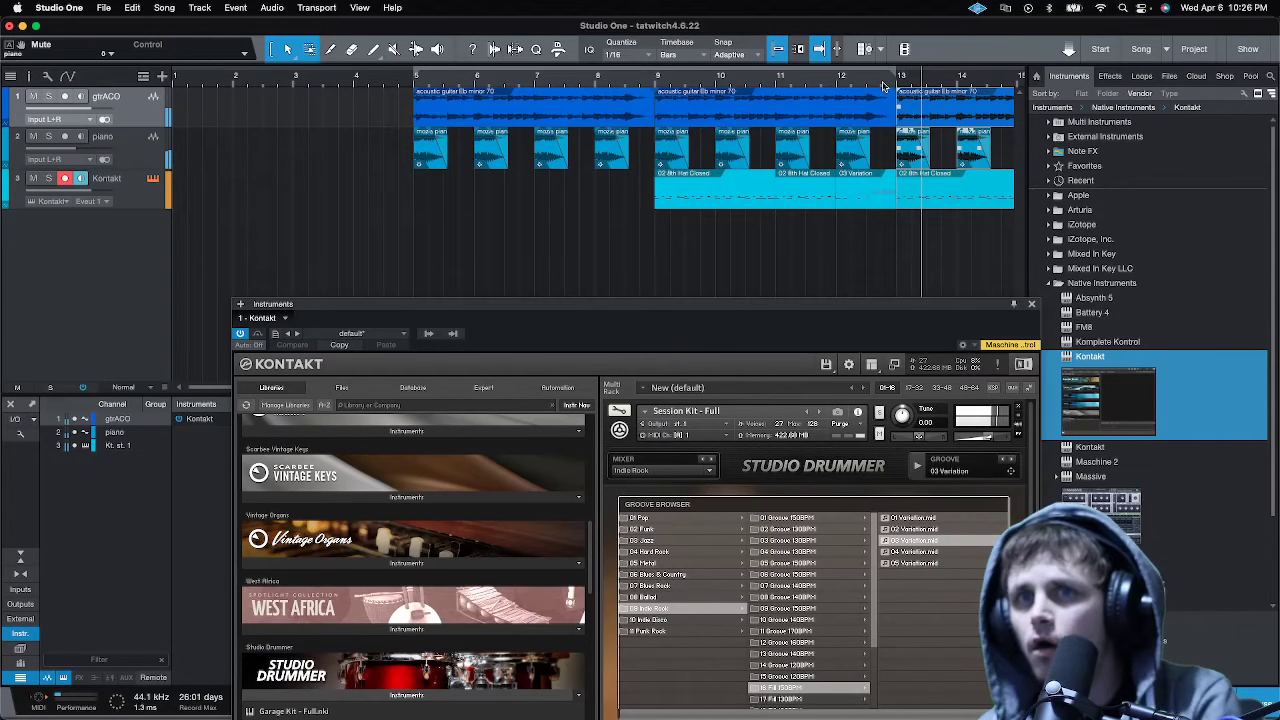
Swap the 03 Variation fill for 17 Fill 130BPM's 01 Variation on the drum track
click(857, 205)
key(Delete)
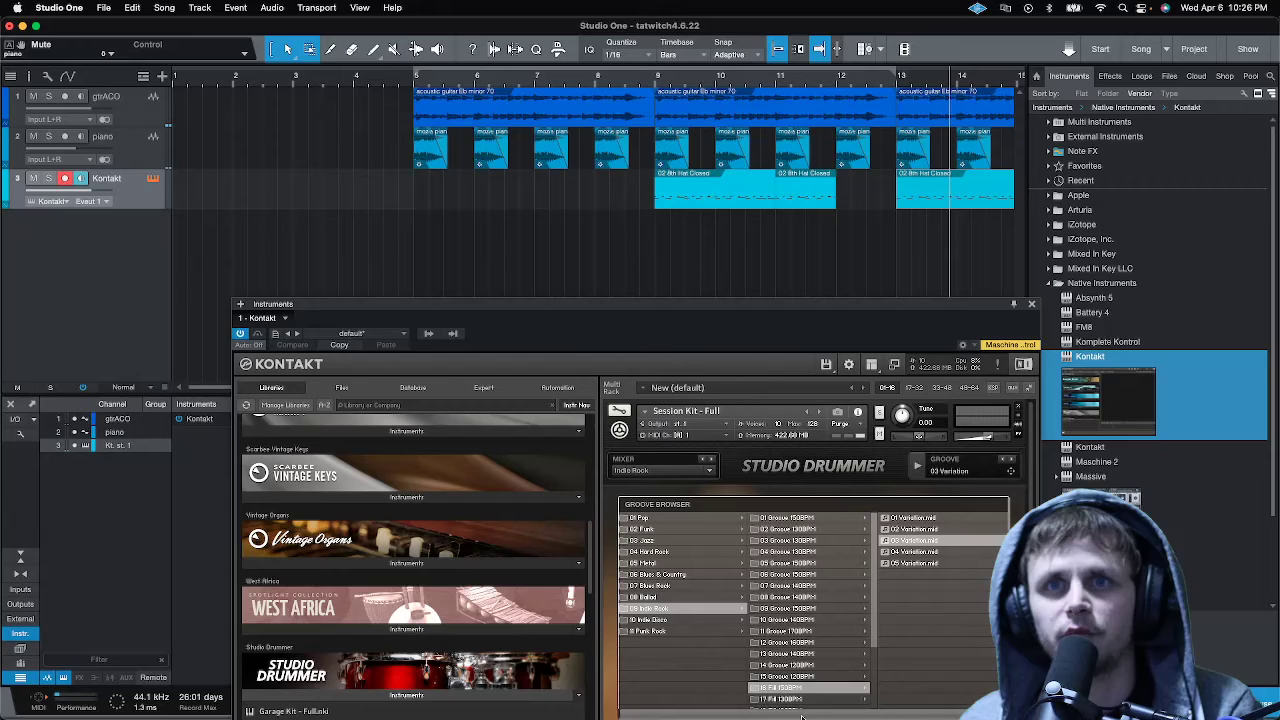
click(792, 699)
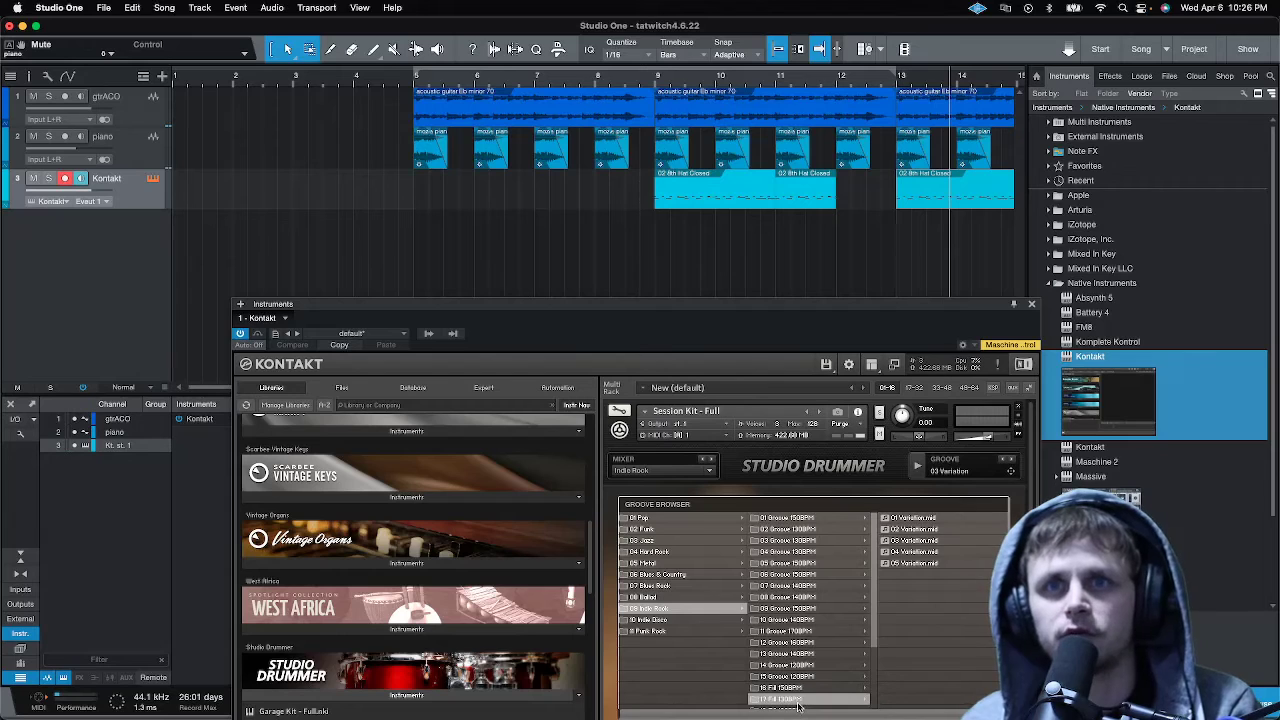
click(938, 517)
drag(1011, 477, 898, 203)
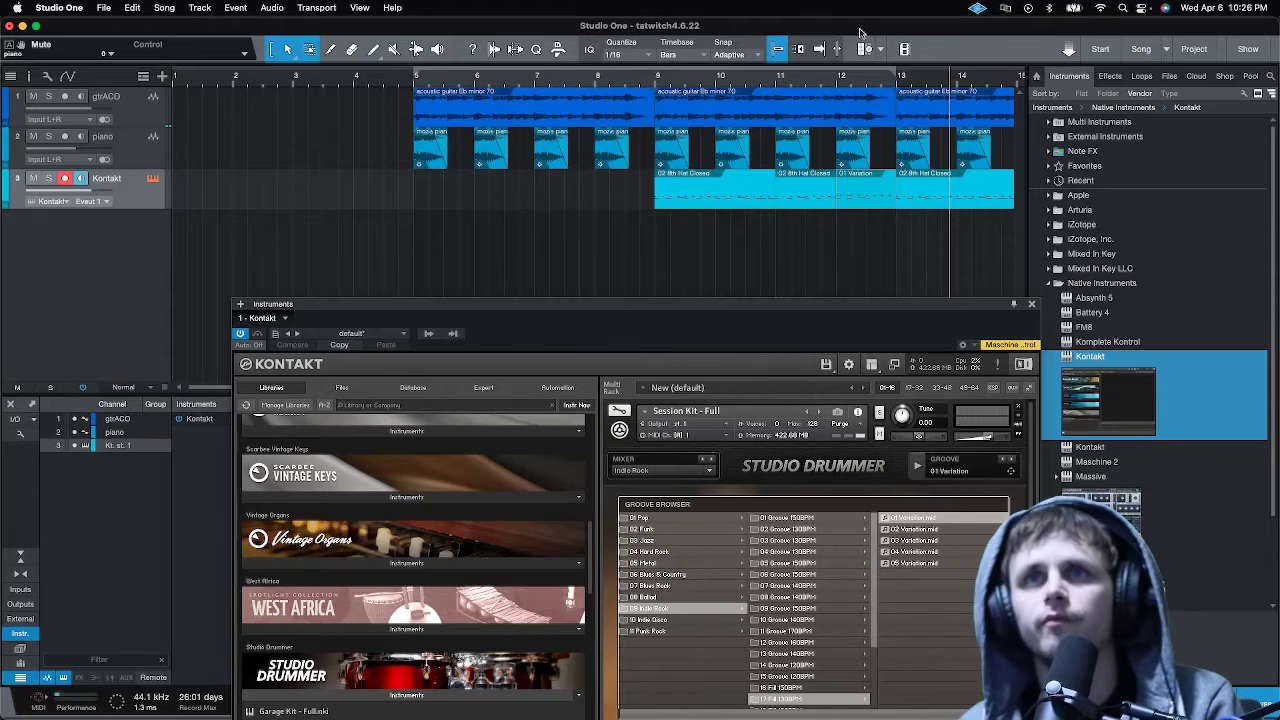
Zoom out, delete the extra variation part at the end, and play from just before the fill
key(w)
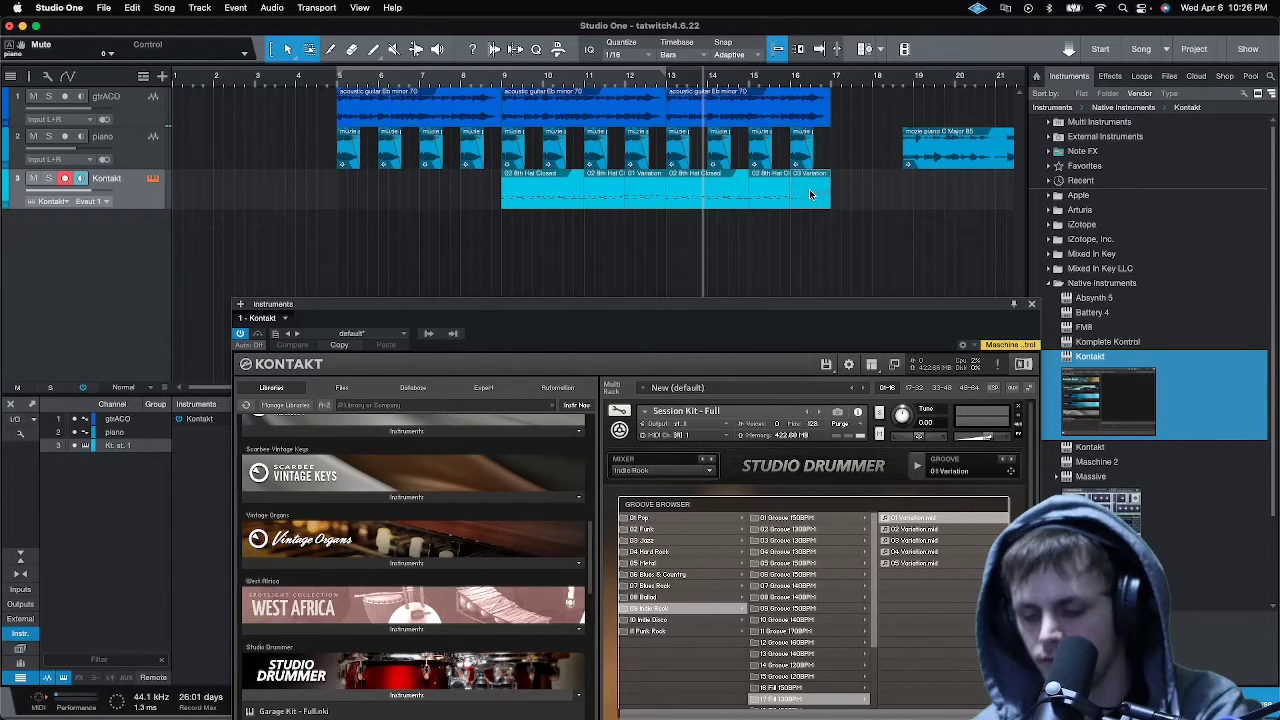
key(Delete)
scroll(670, 70, up, 5)
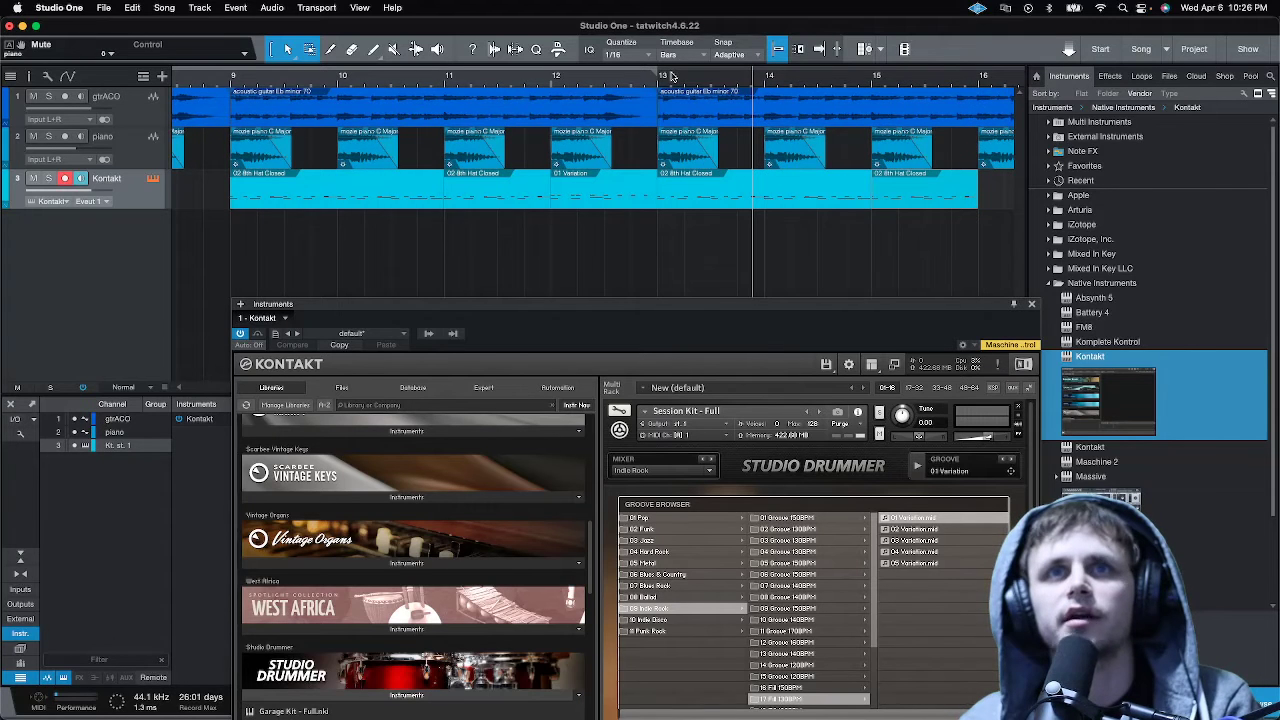
scroll(672, 77, down, 1)
click(452, 84)
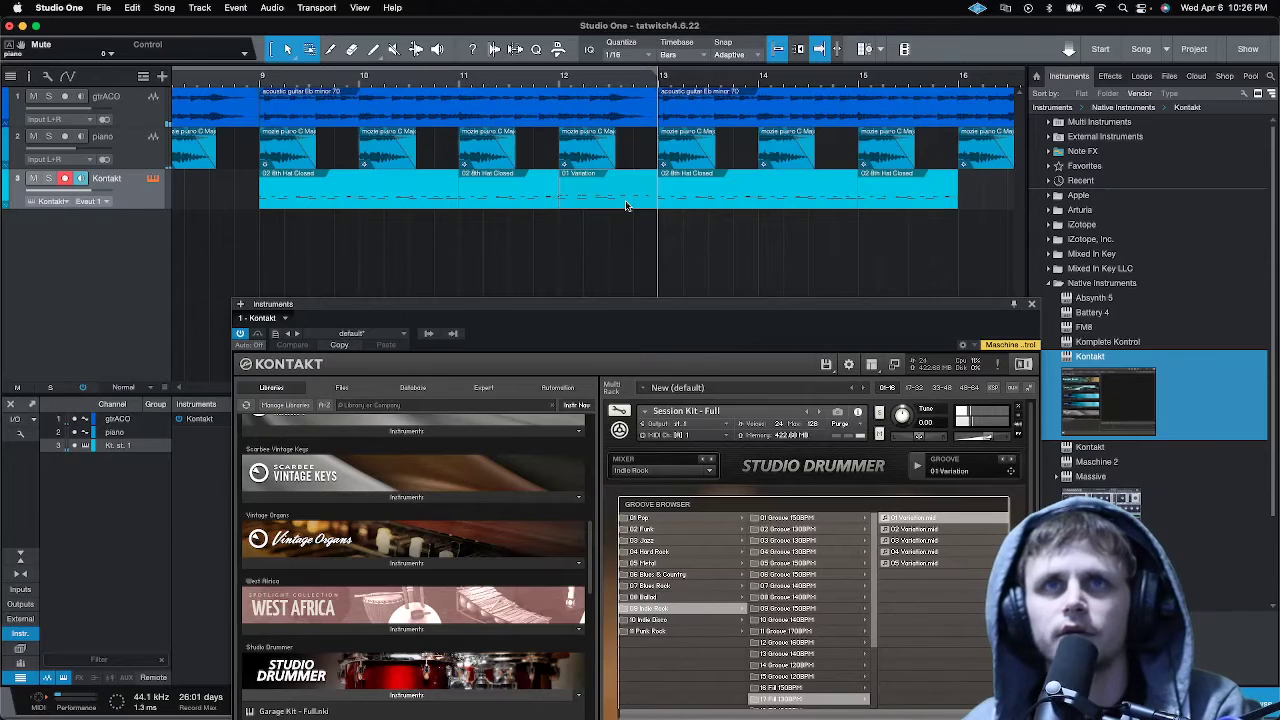
Stop playback, put the 02 Variation fill at bar 12, and play it back
key(space)
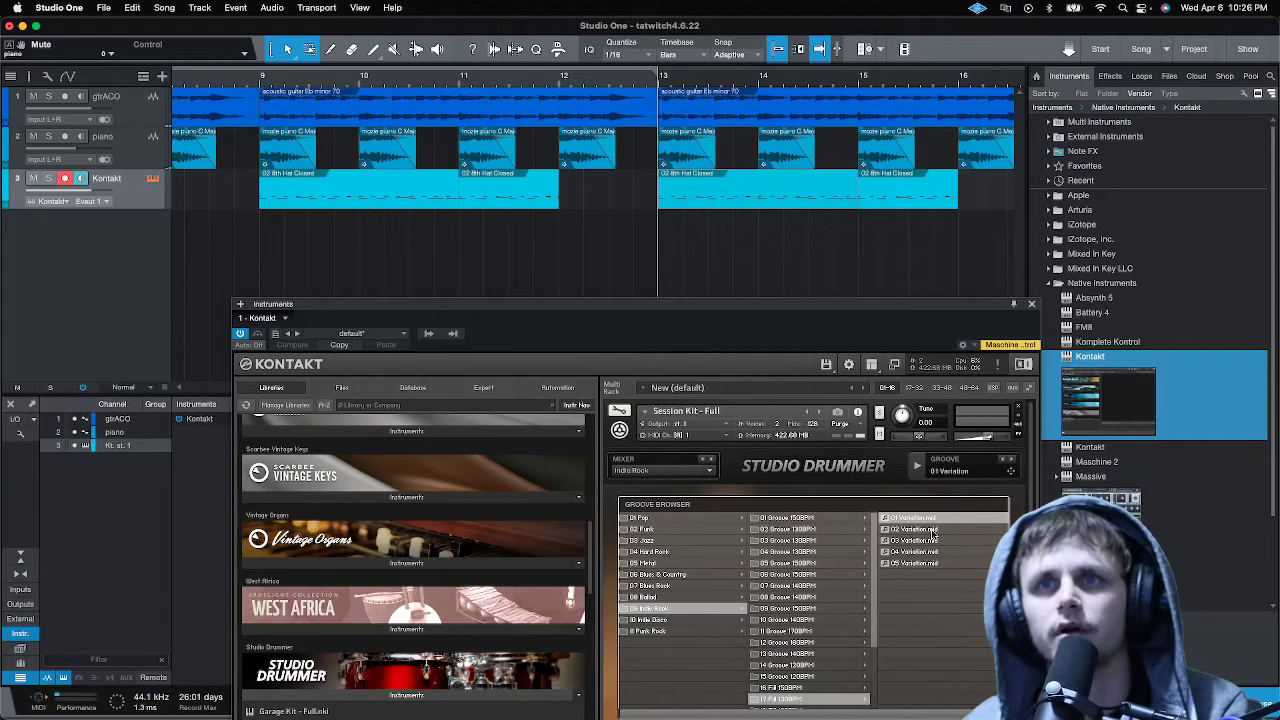
click(930, 529)
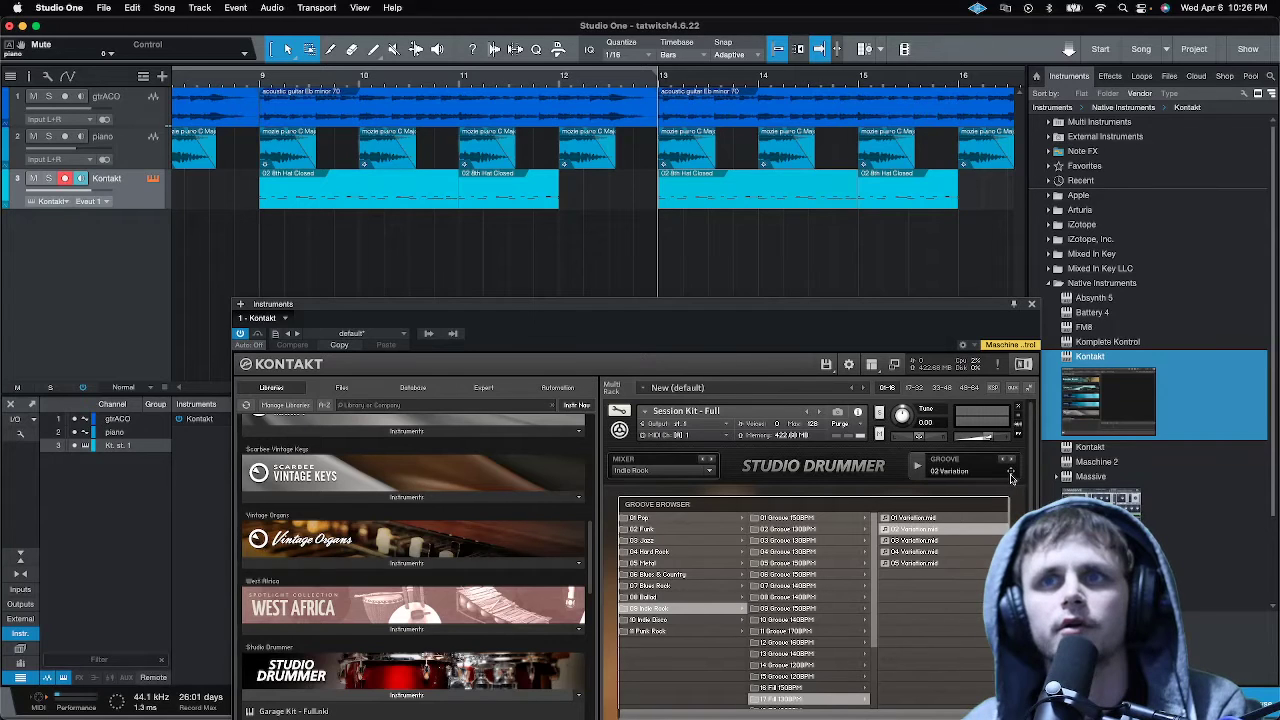
drag(801, 362, 593, 193)
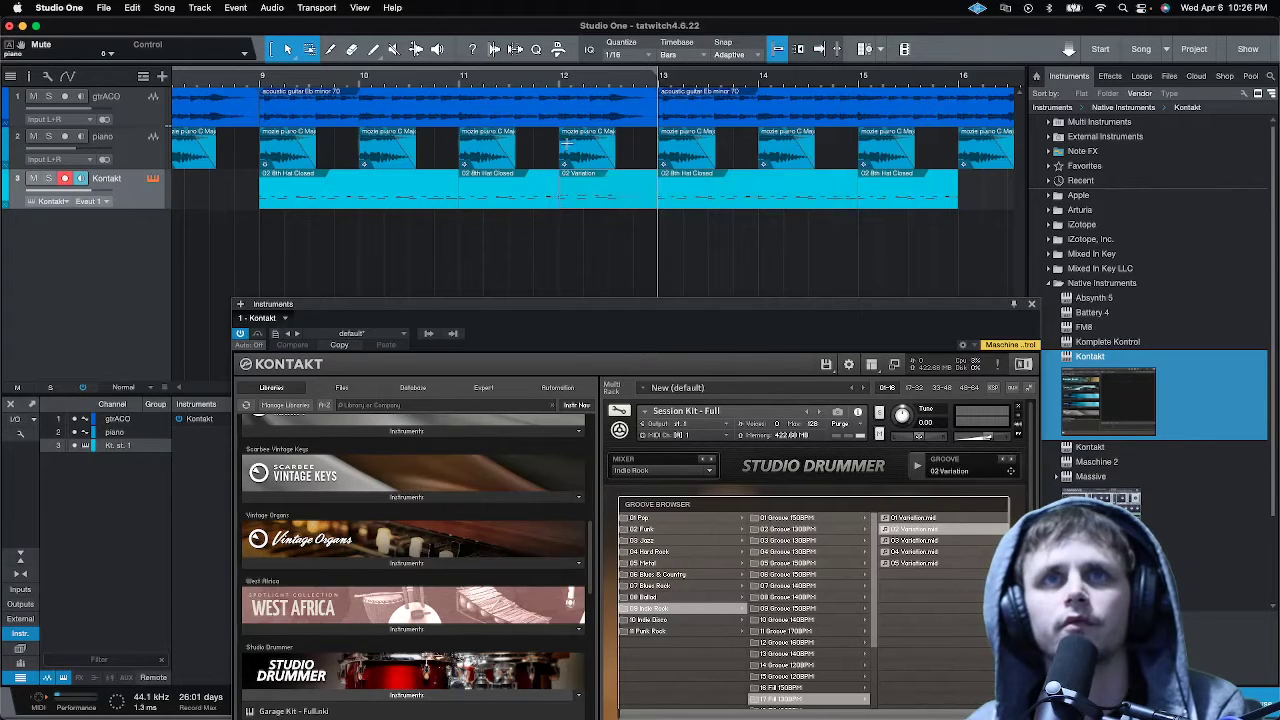
drag(480, 80, 477, 82)
click(531, 85)
key(space)
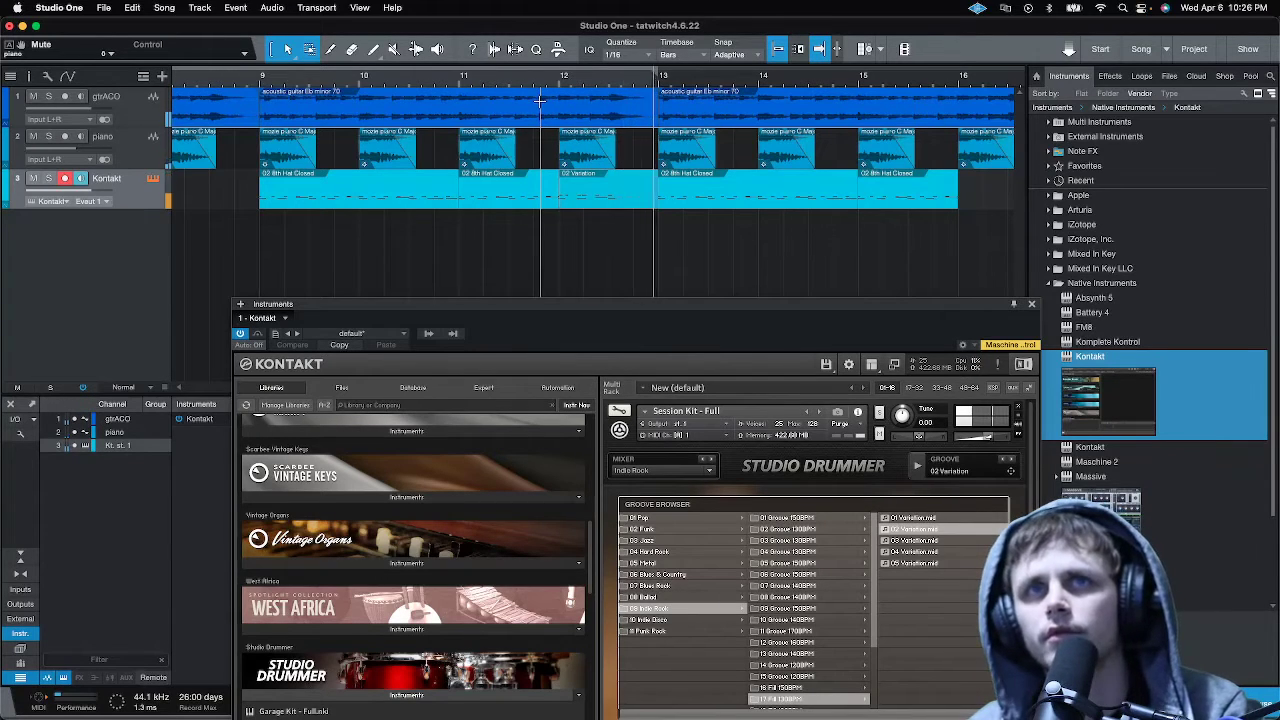
click(609, 200)
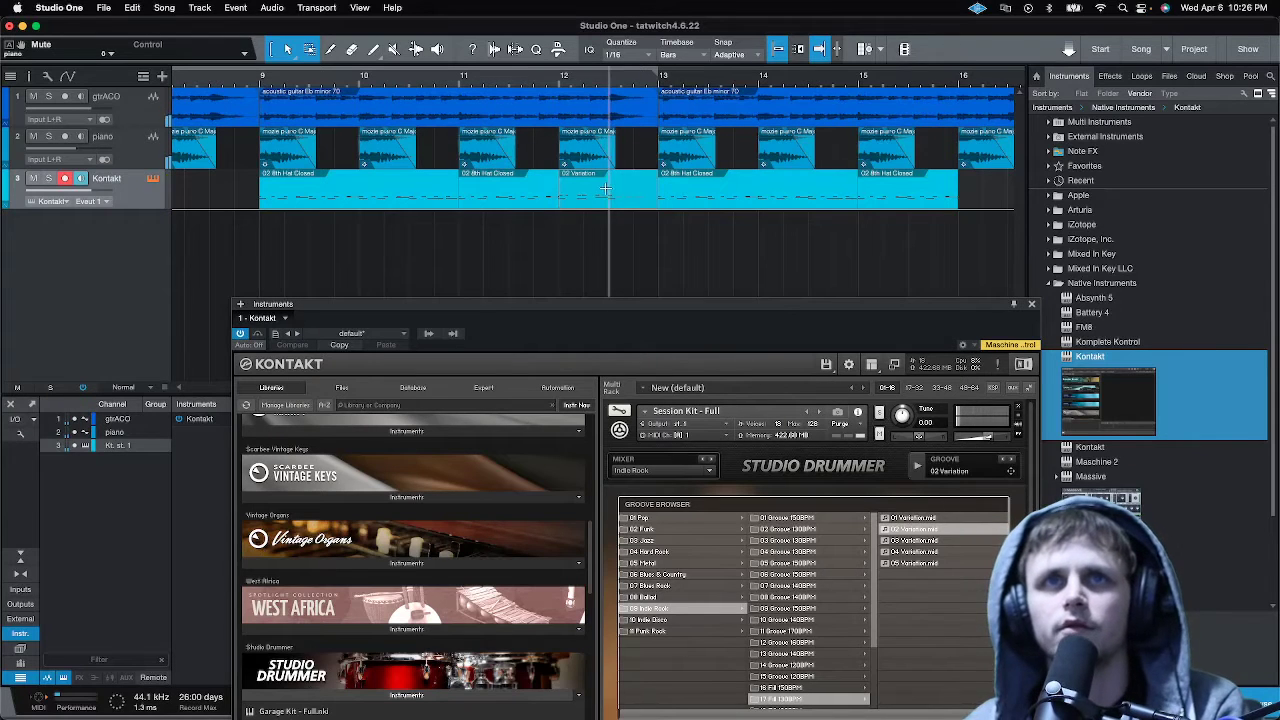
Replace it with the 03 Variation fill in bar 12 and play from just before it
key(Delete)
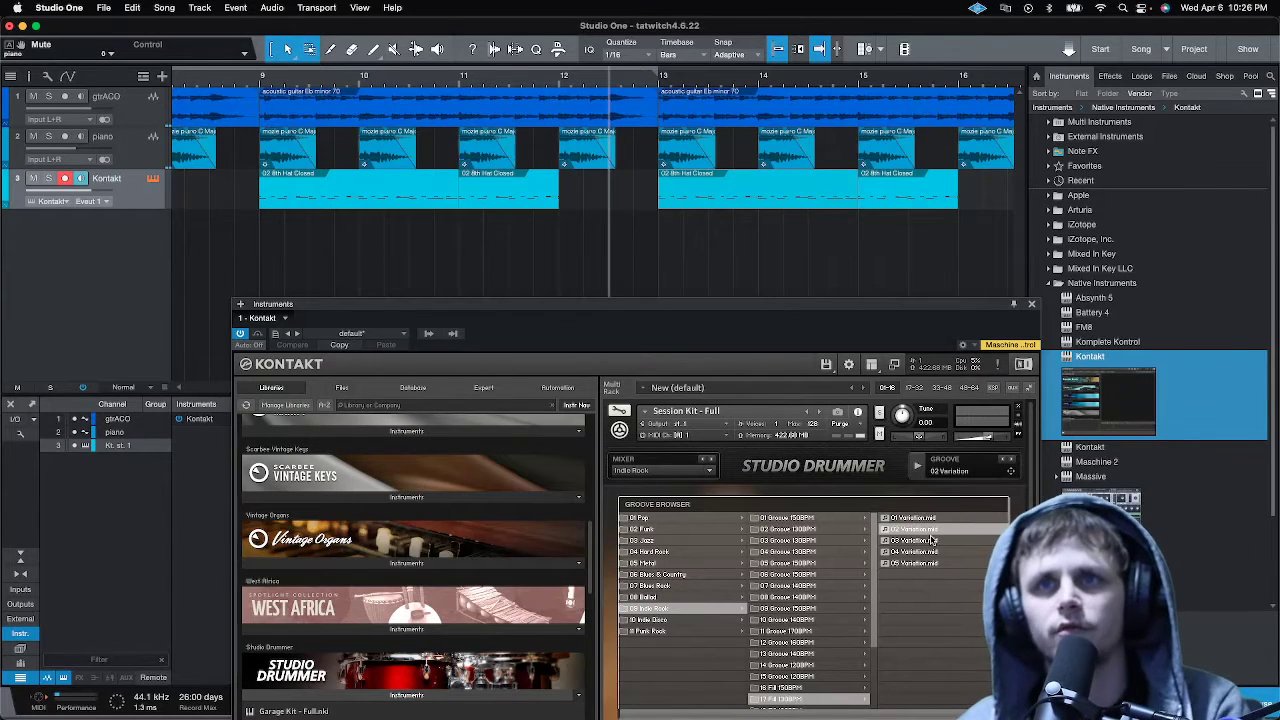
click(924, 541)
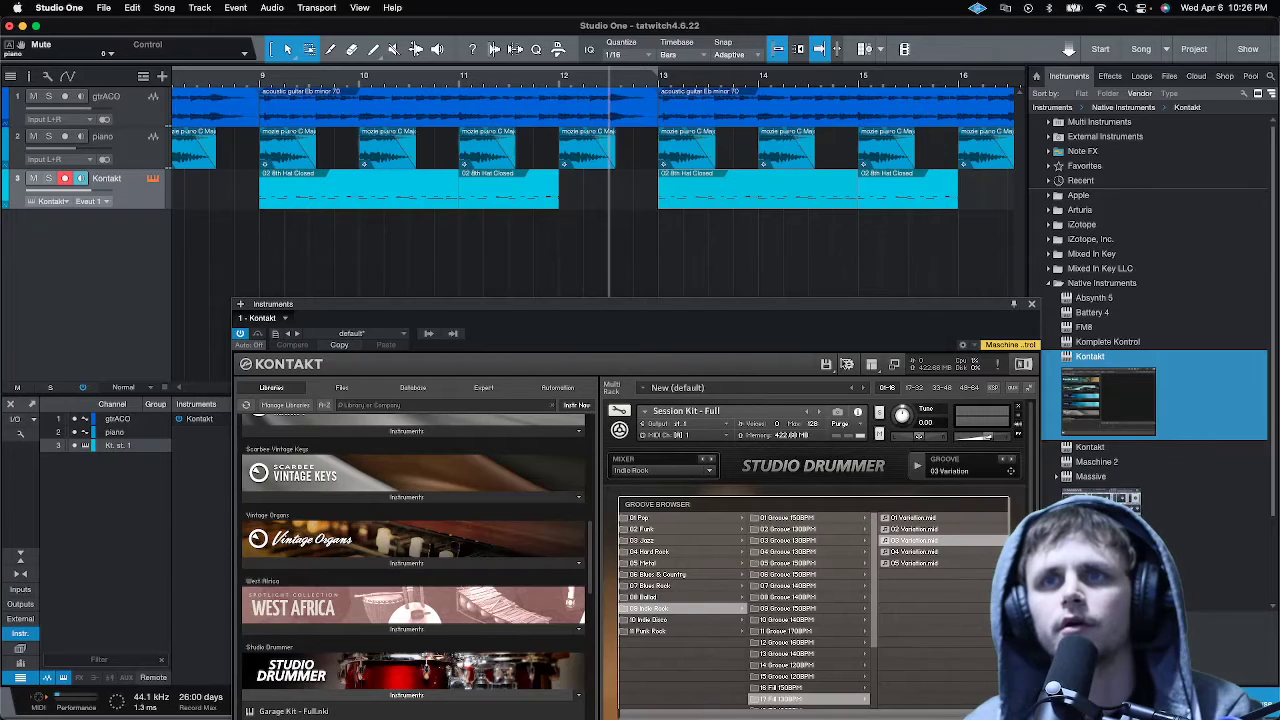
drag(924, 541, 584, 203)
click(528, 82)
key(space)
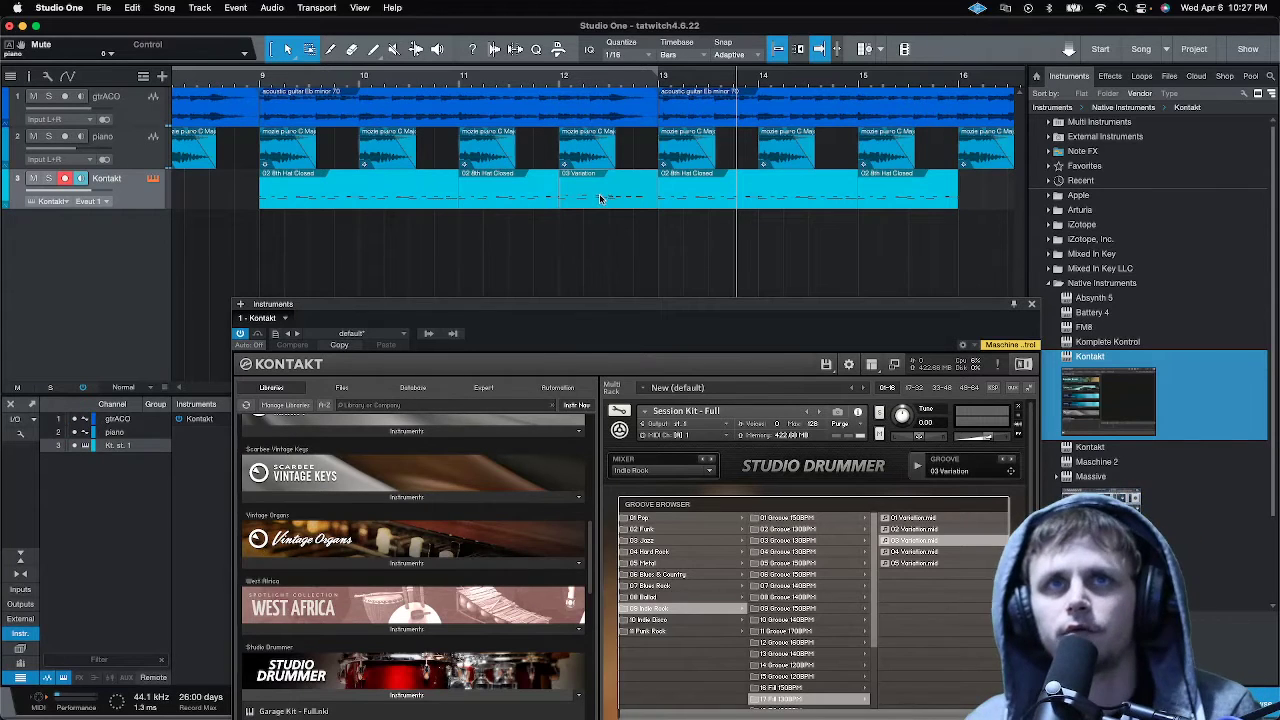
Try the 04 Variation fill in bar 12, then delete it and preview 05 Variation
key(Delete)
click(927, 553)
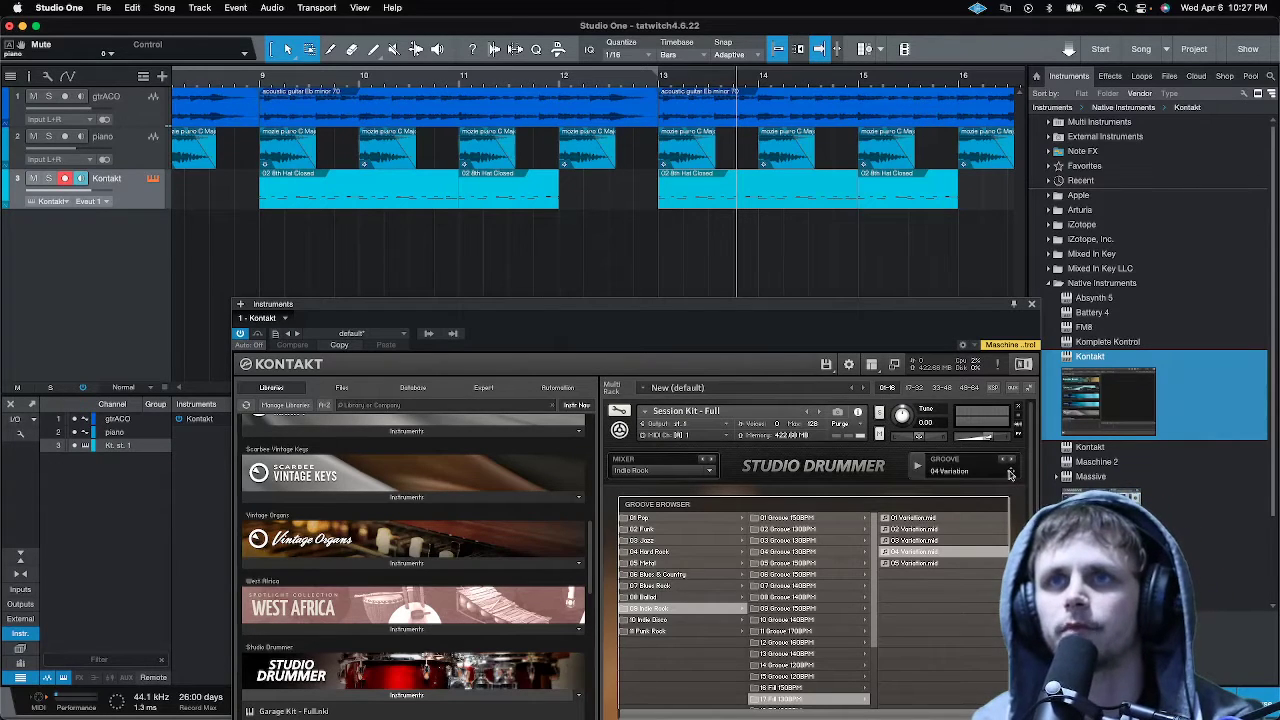
drag(876, 392, 585, 204)
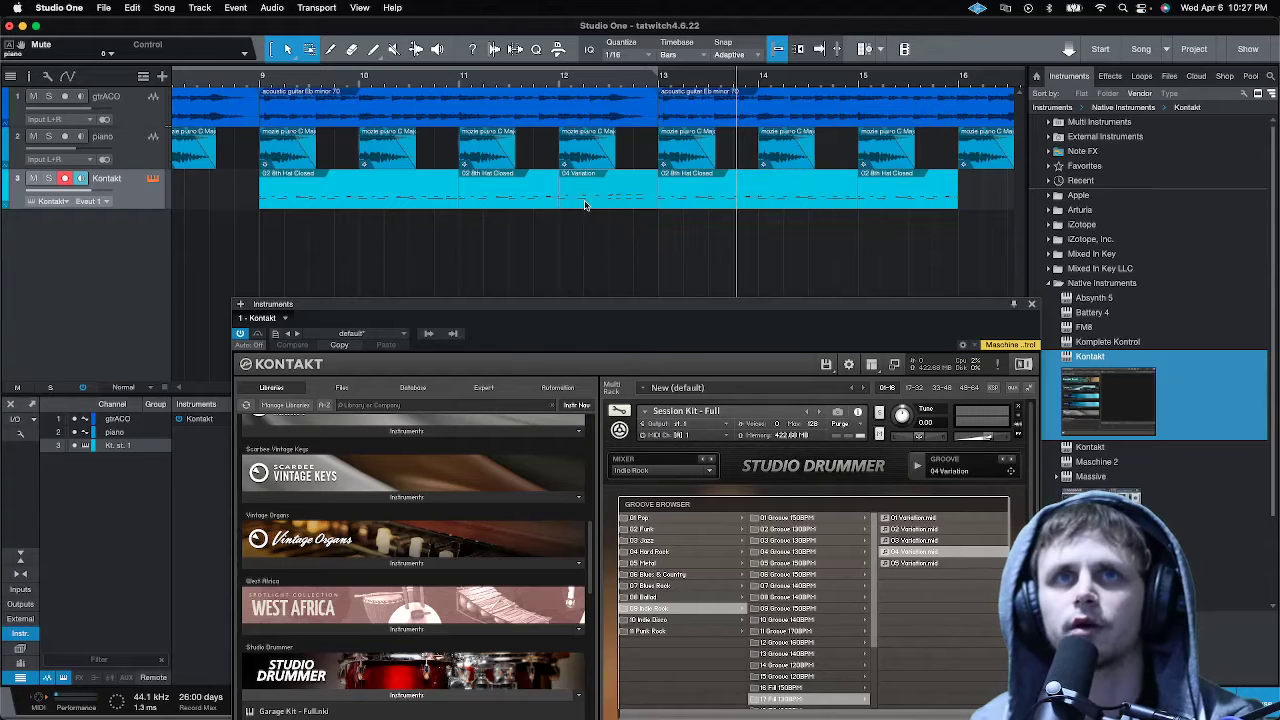
click(524, 75)
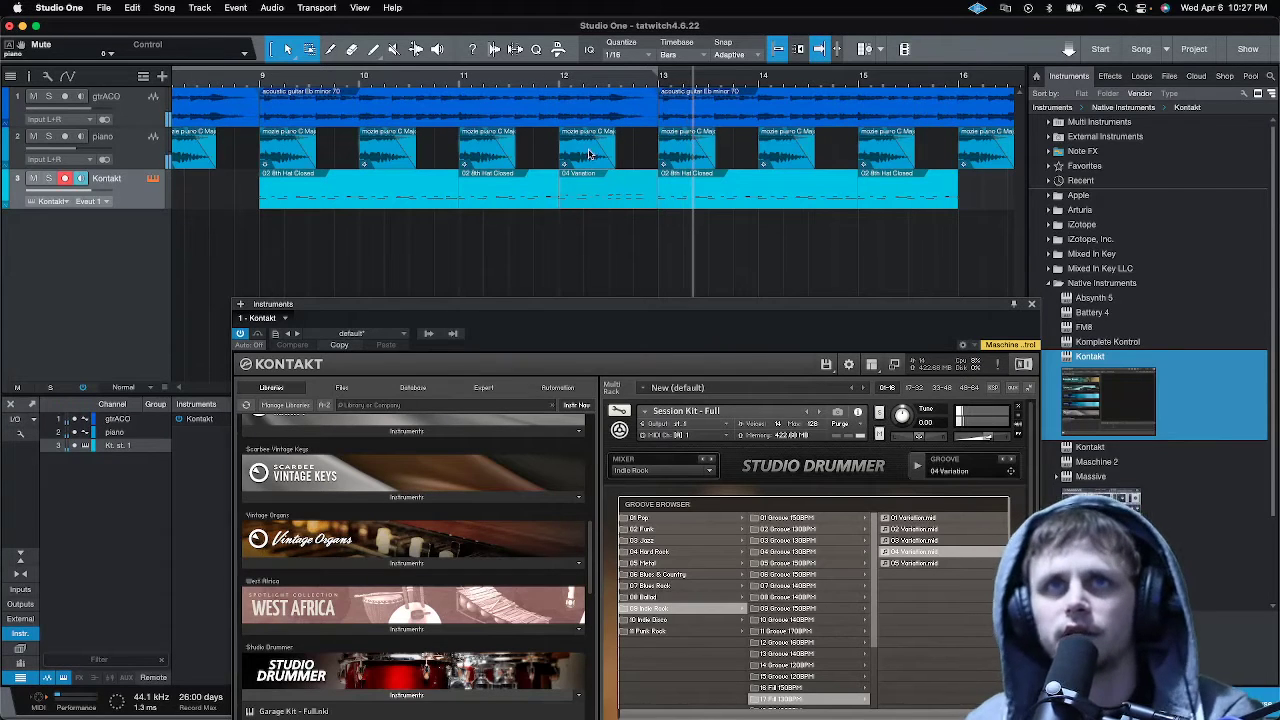
click(598, 200)
key(Delete)
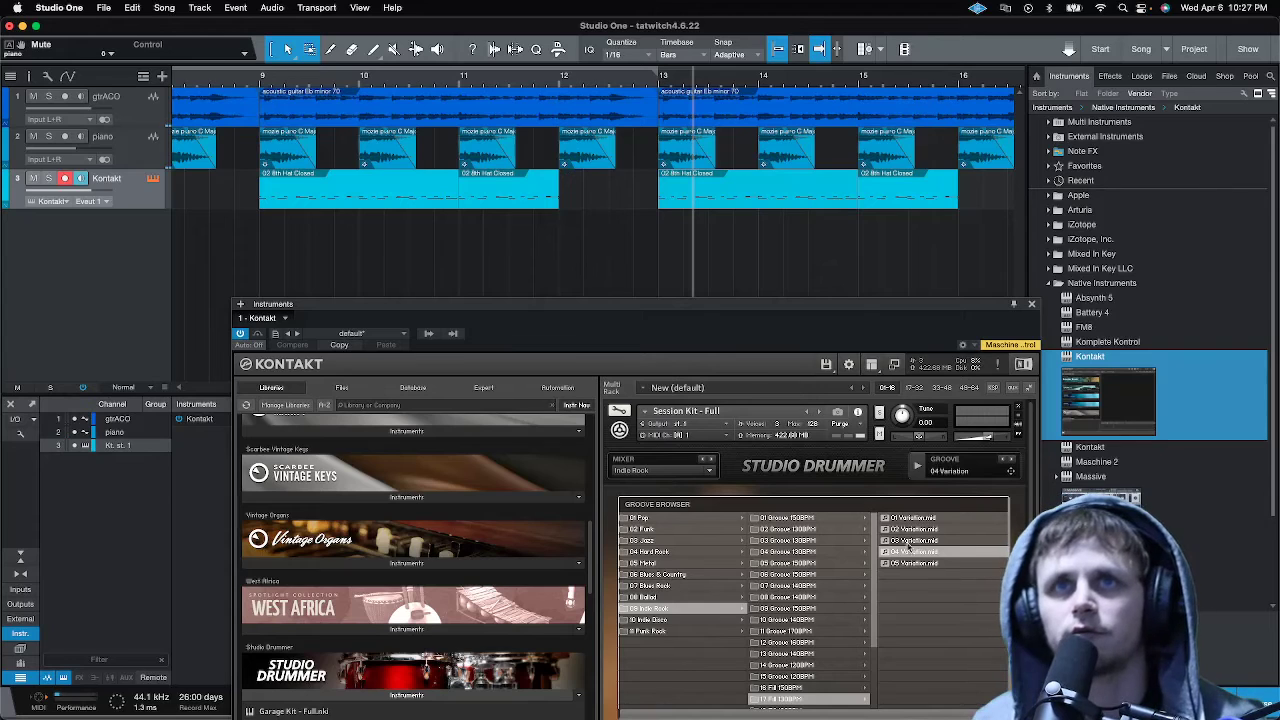
click(913, 564)
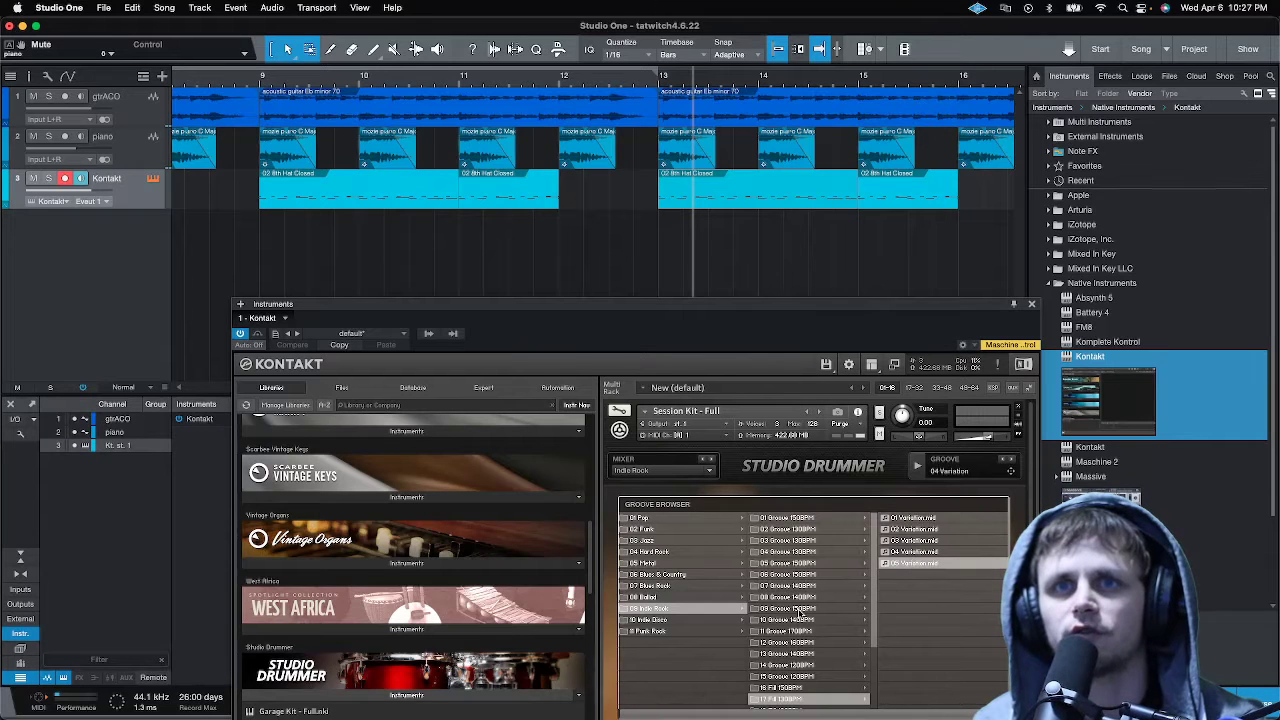
Drop the 18 Fill 130BPM 01 Variation into the bar 12 gap and play it back
drag(873, 632, 873, 710)
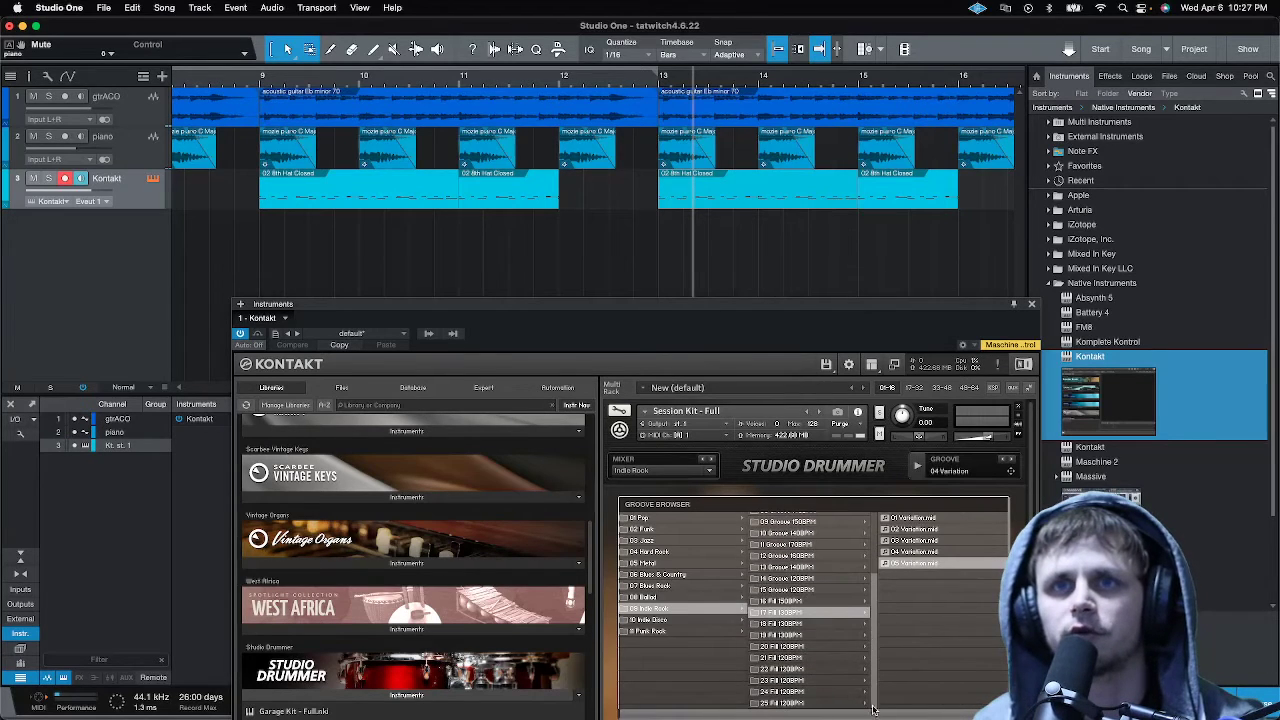
click(817, 624)
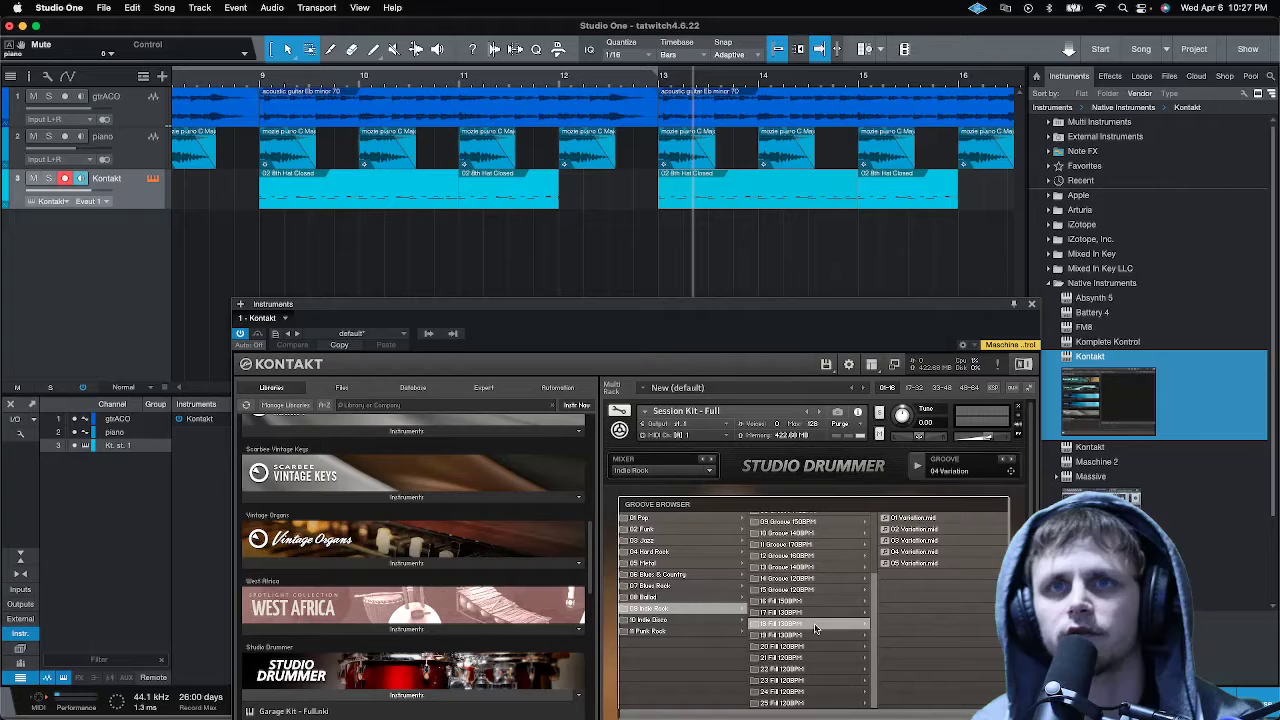
click(906, 518)
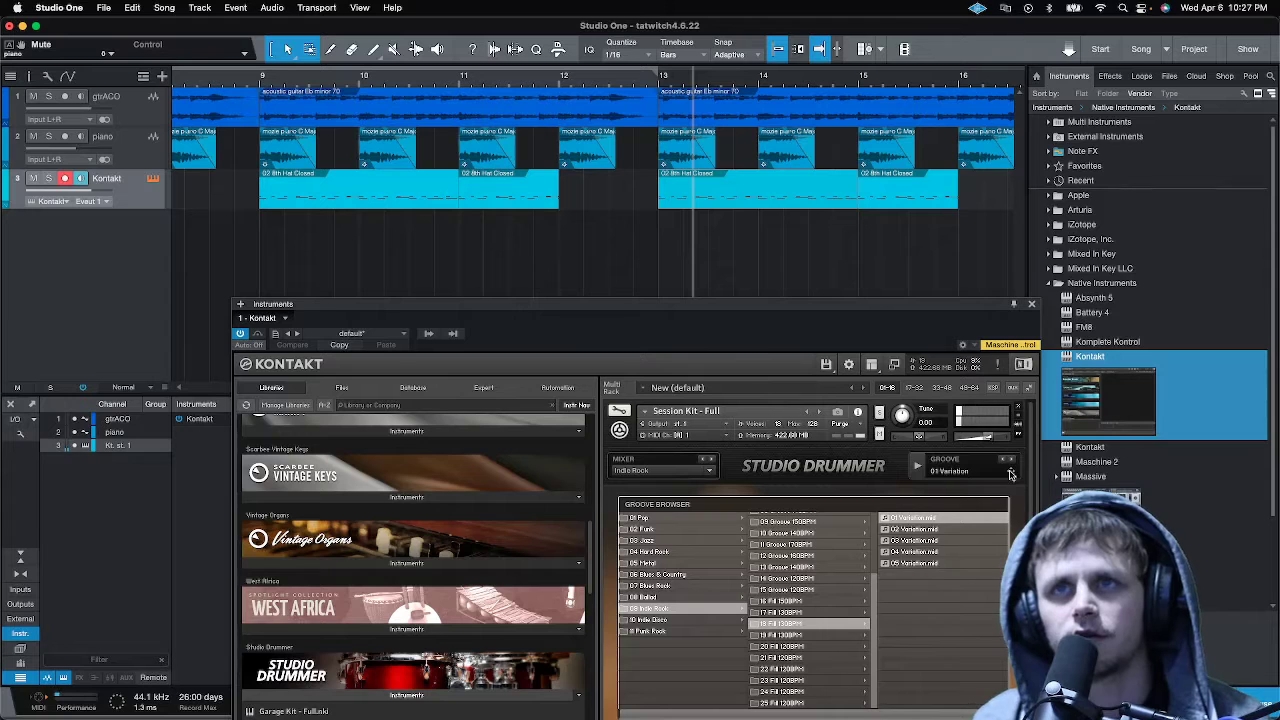
drag(1010, 474, 591, 206)
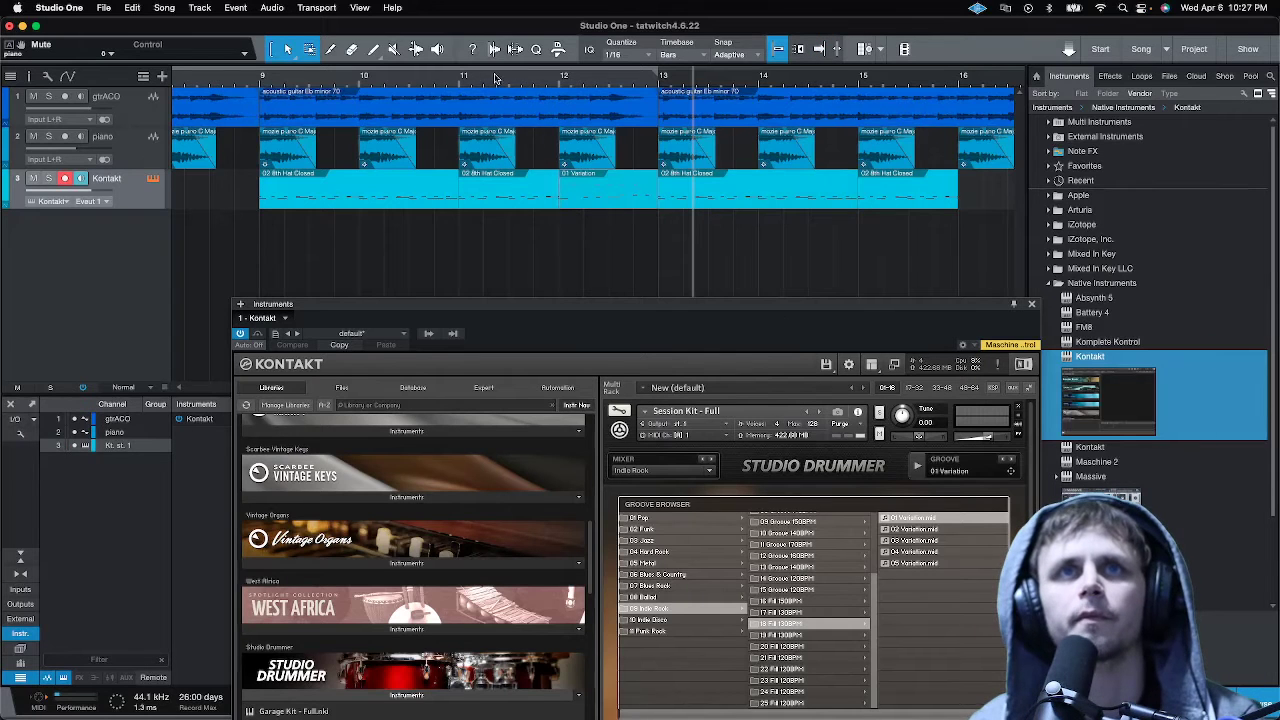
click(446, 79)
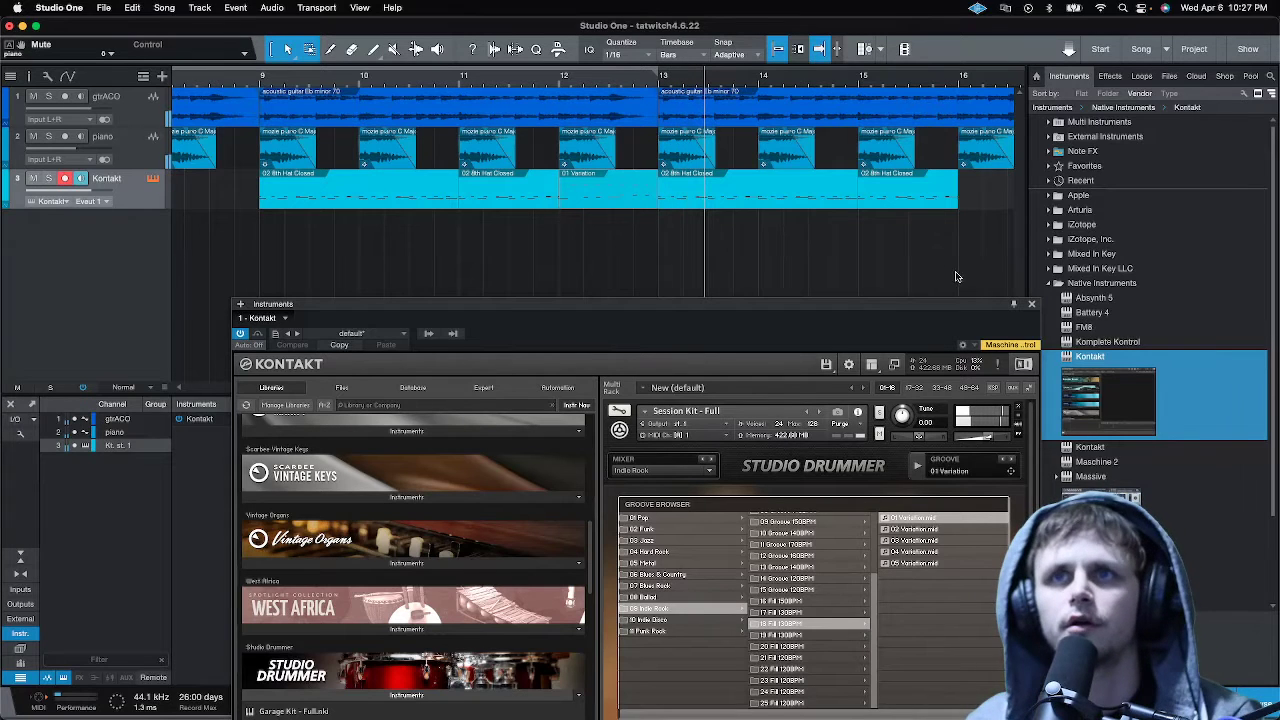
Close Kontakt, open the drum part's notes in the editor, and play from bar 12
click(1032, 305)
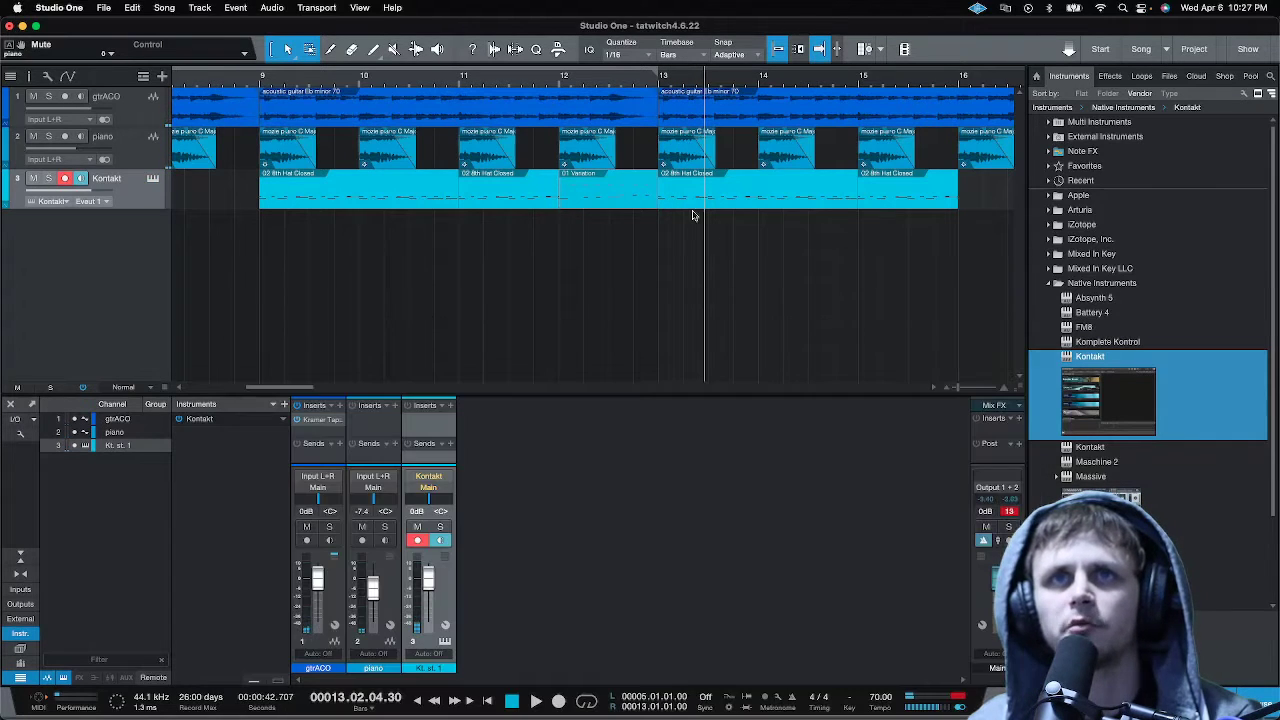
double_click(601, 204)
scroll(720, 500, down, 5)
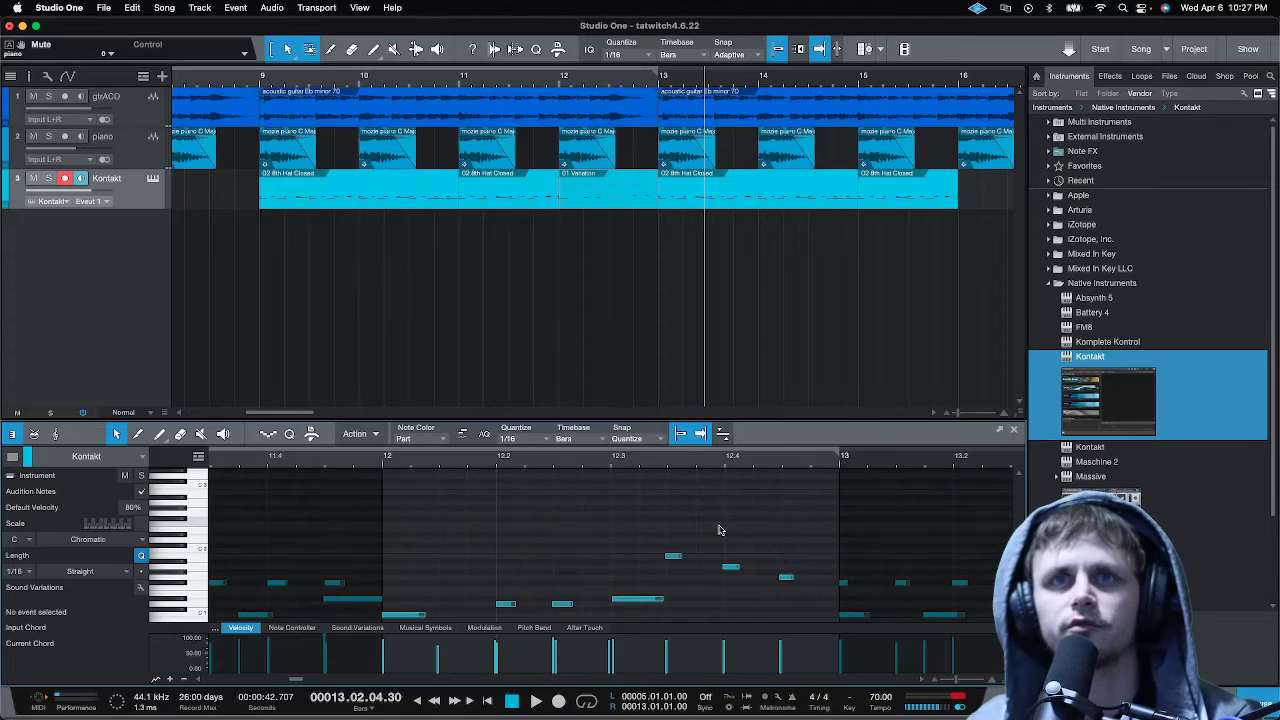
scroll(718, 530, up, 1)
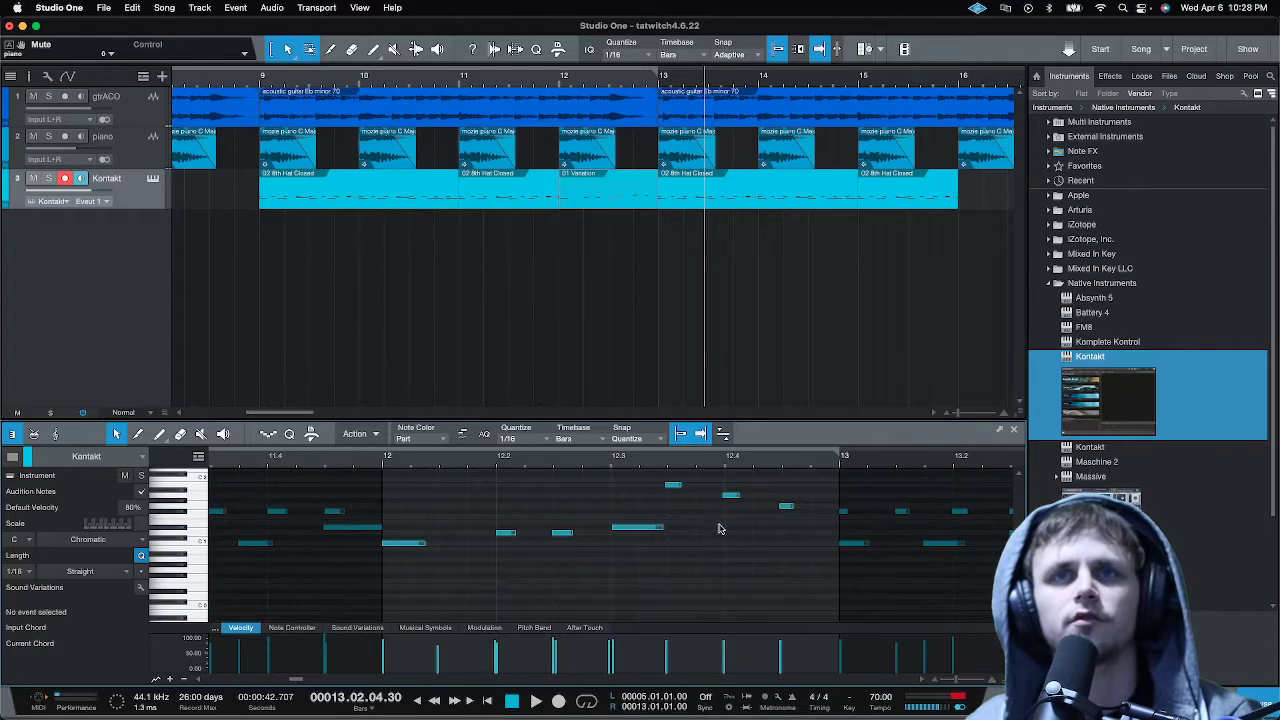
click(383, 465)
key(space)
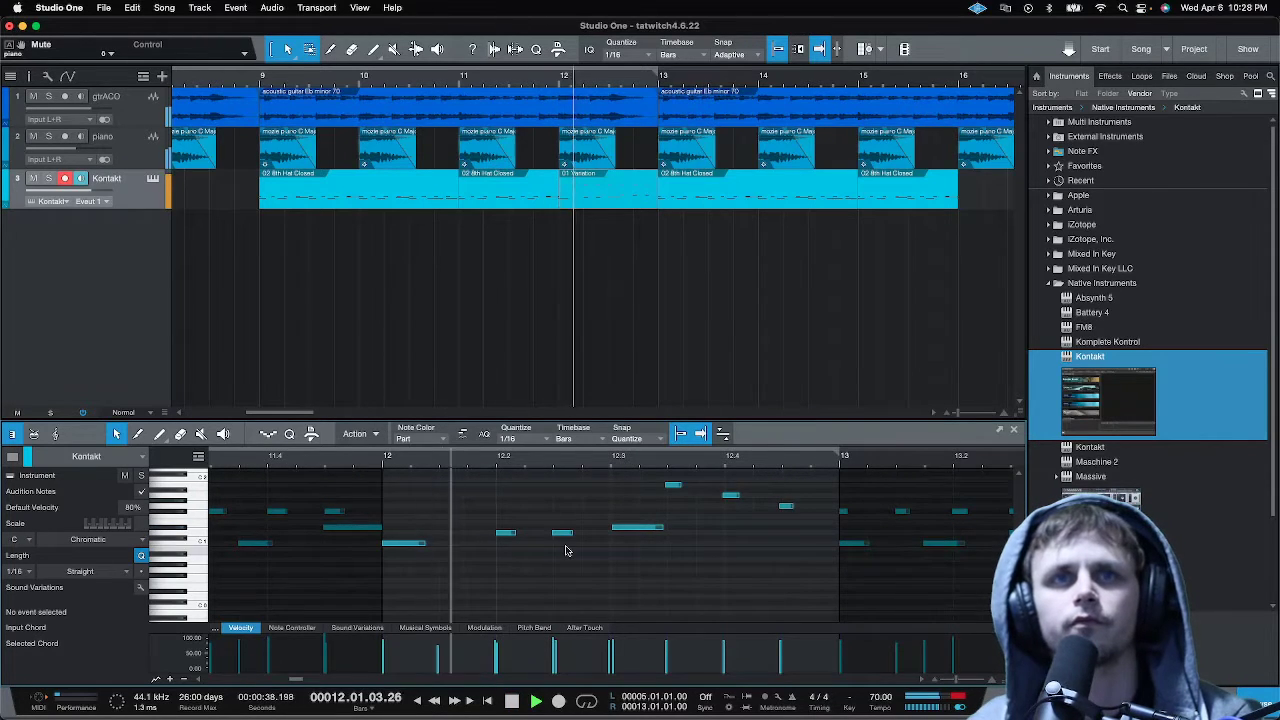
Lower the fill note velocities to 48% at 12.3.3 and 20% at 12.4.3
scroll(566, 545, up, 5)
scroll(563, 549, up, 2)
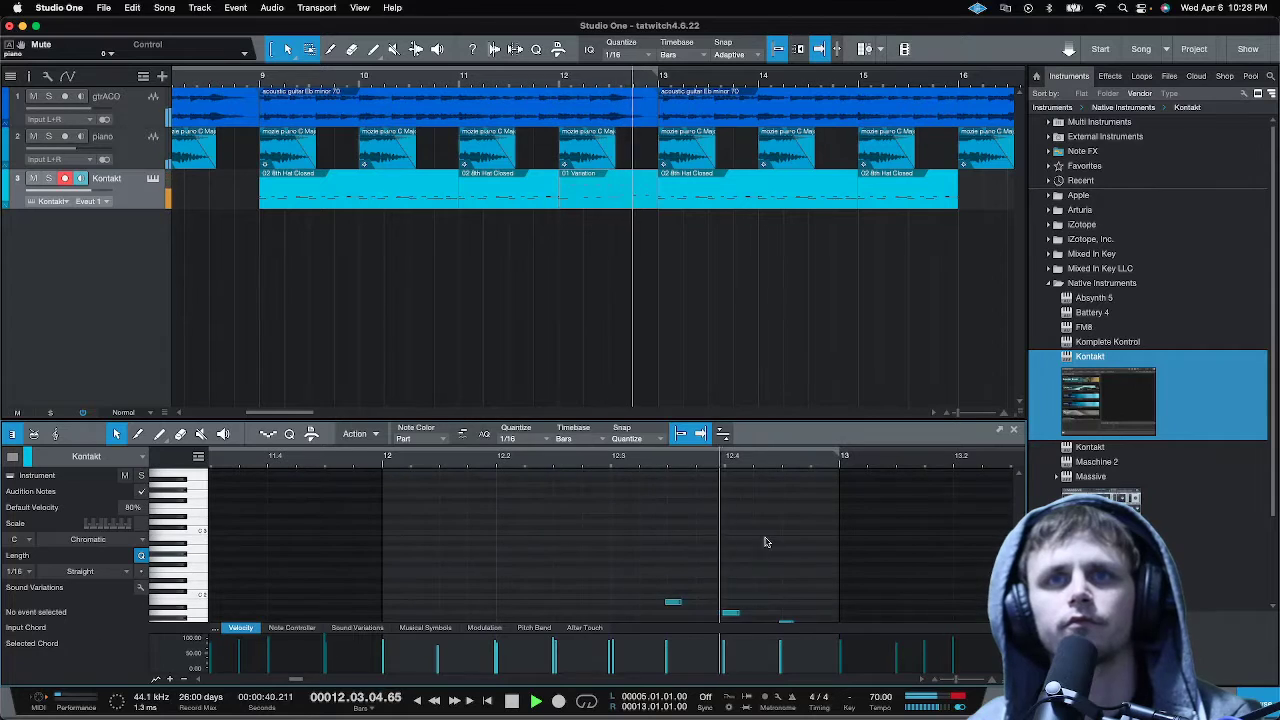
scroll(766, 537, down, 4)
click(673, 470)
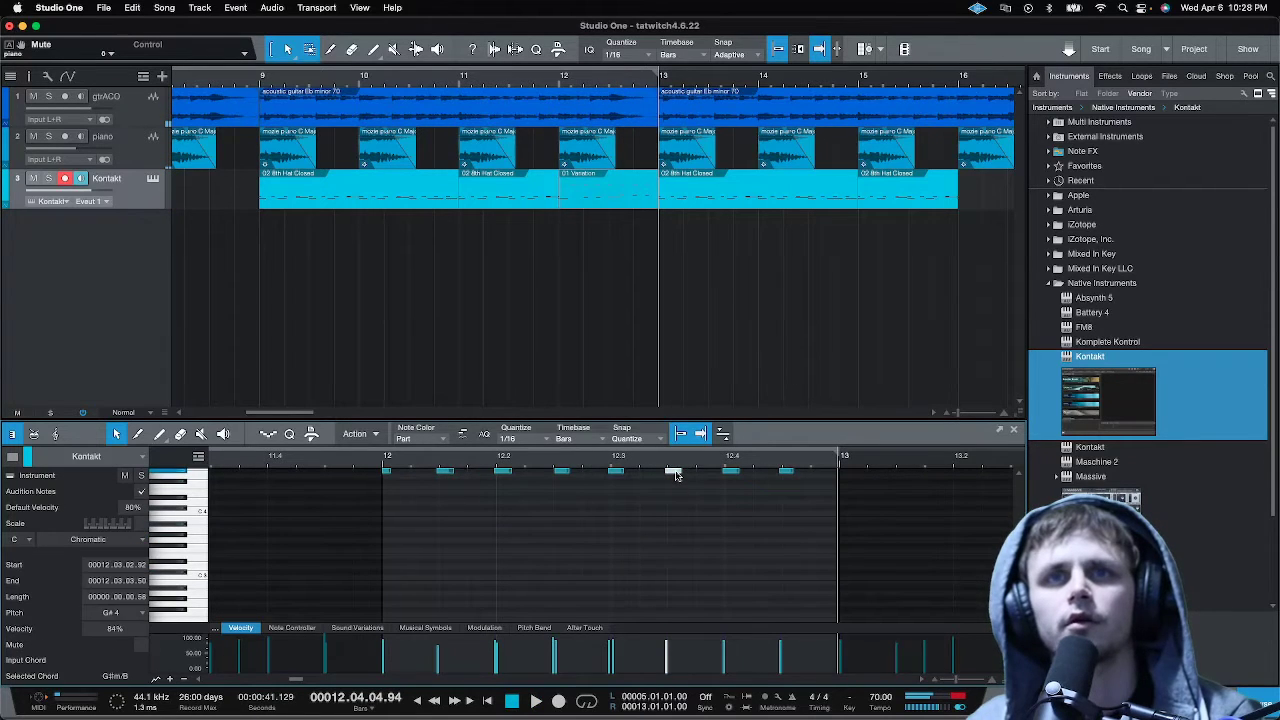
drag(670, 650, 667, 656)
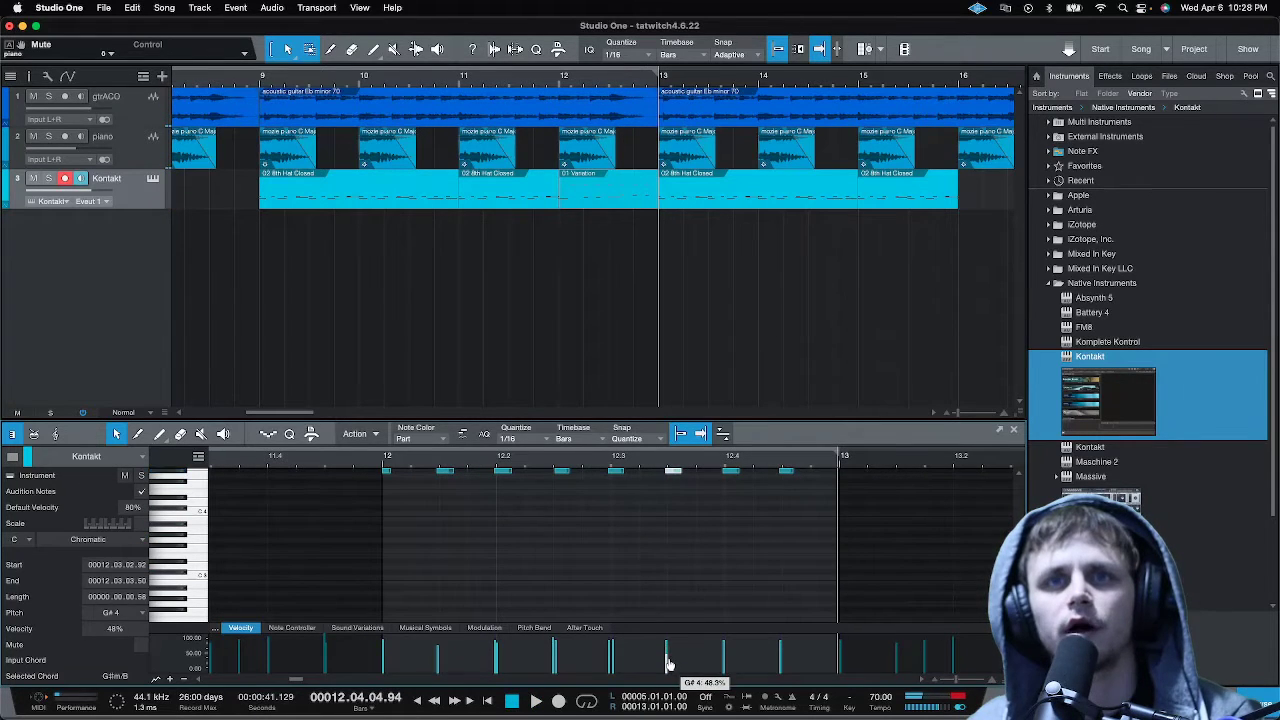
click(736, 474)
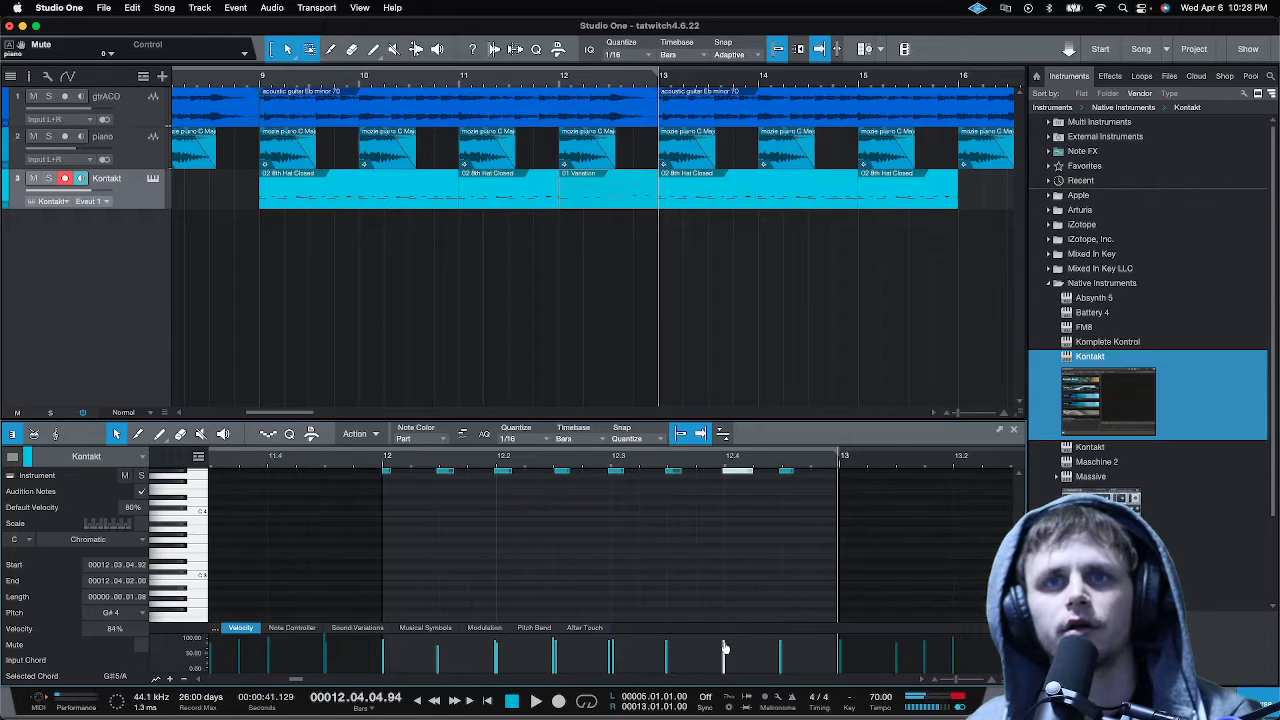
click(786, 470)
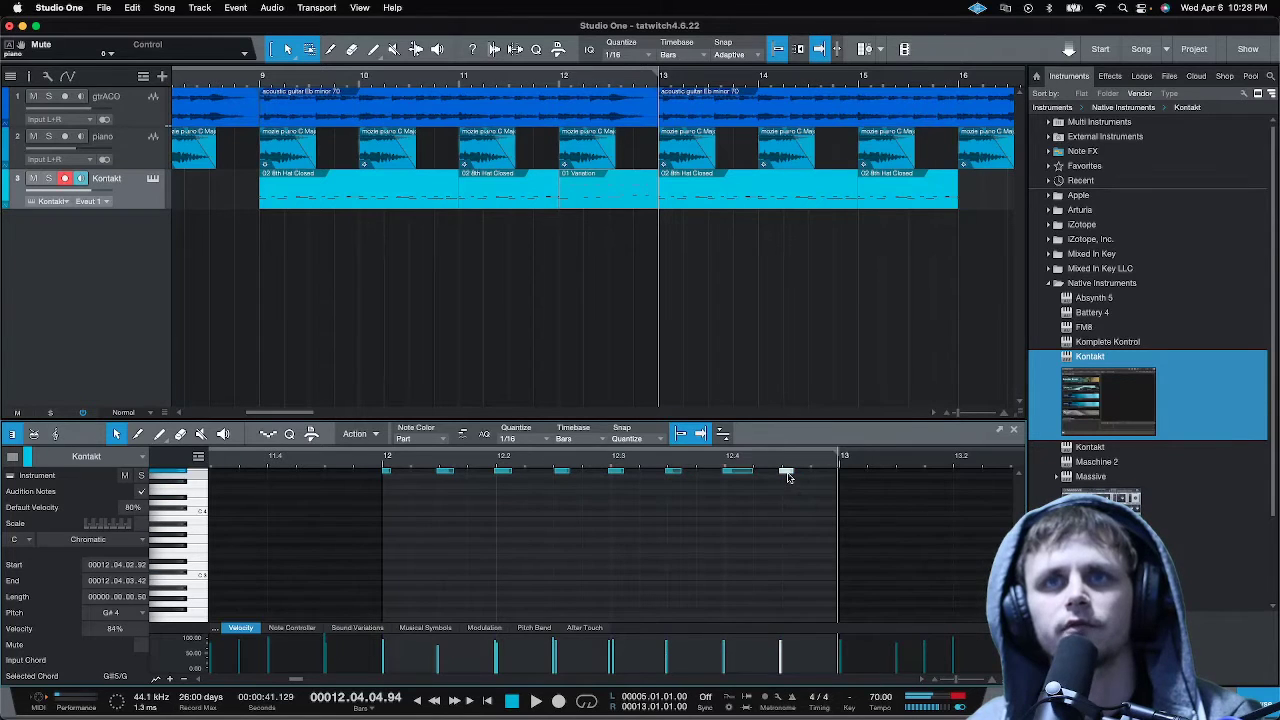
drag(784, 657, 782, 668)
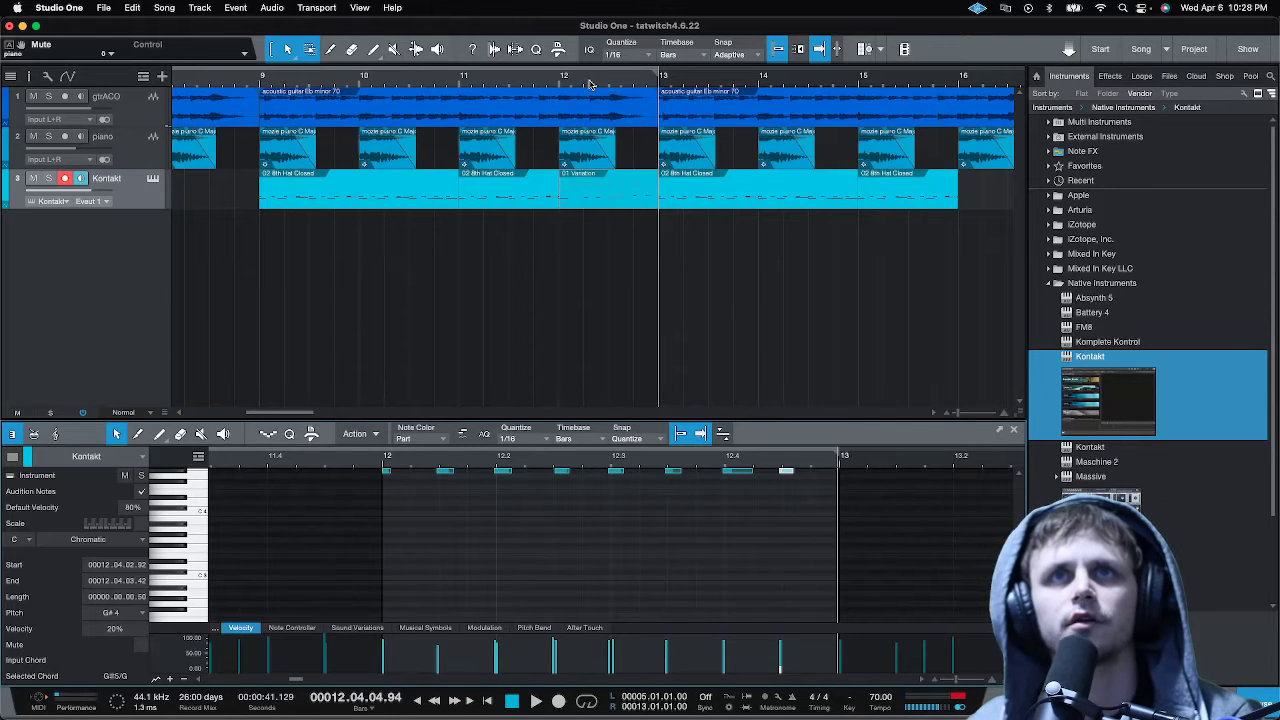
Play back the faded fill, then bring the bar-12 fill notes back into view
key(space)
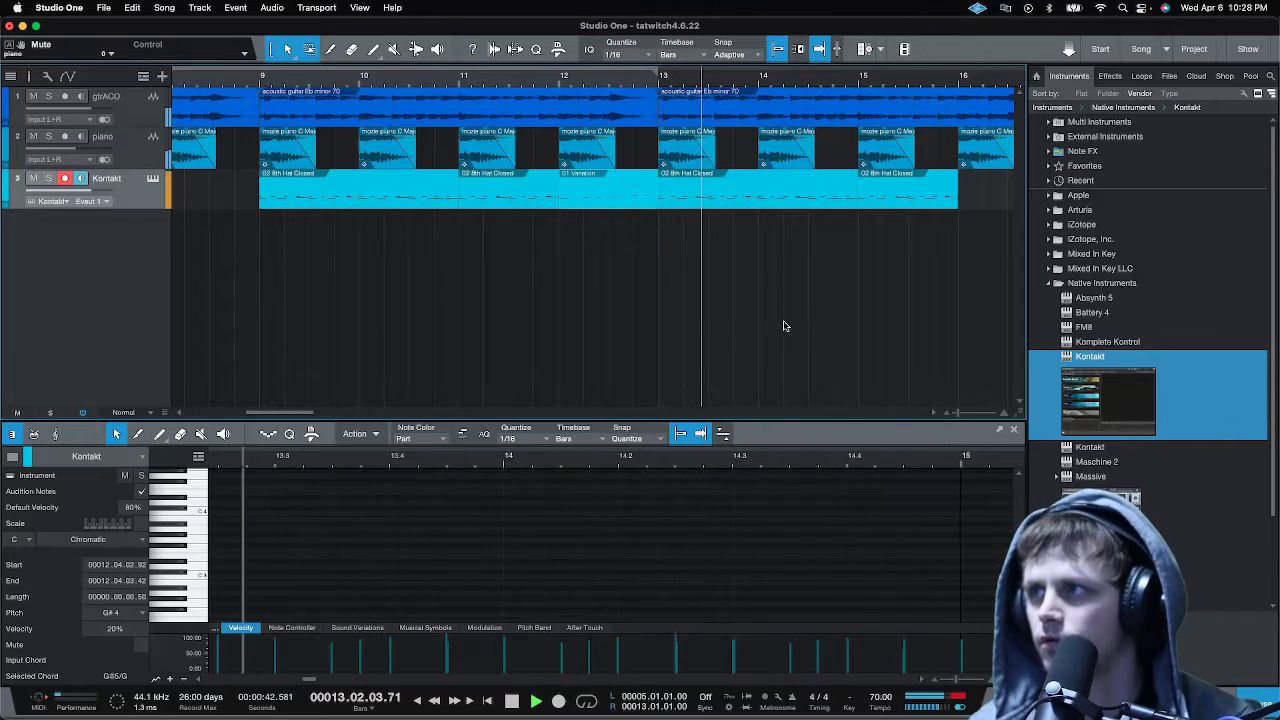
key(space)
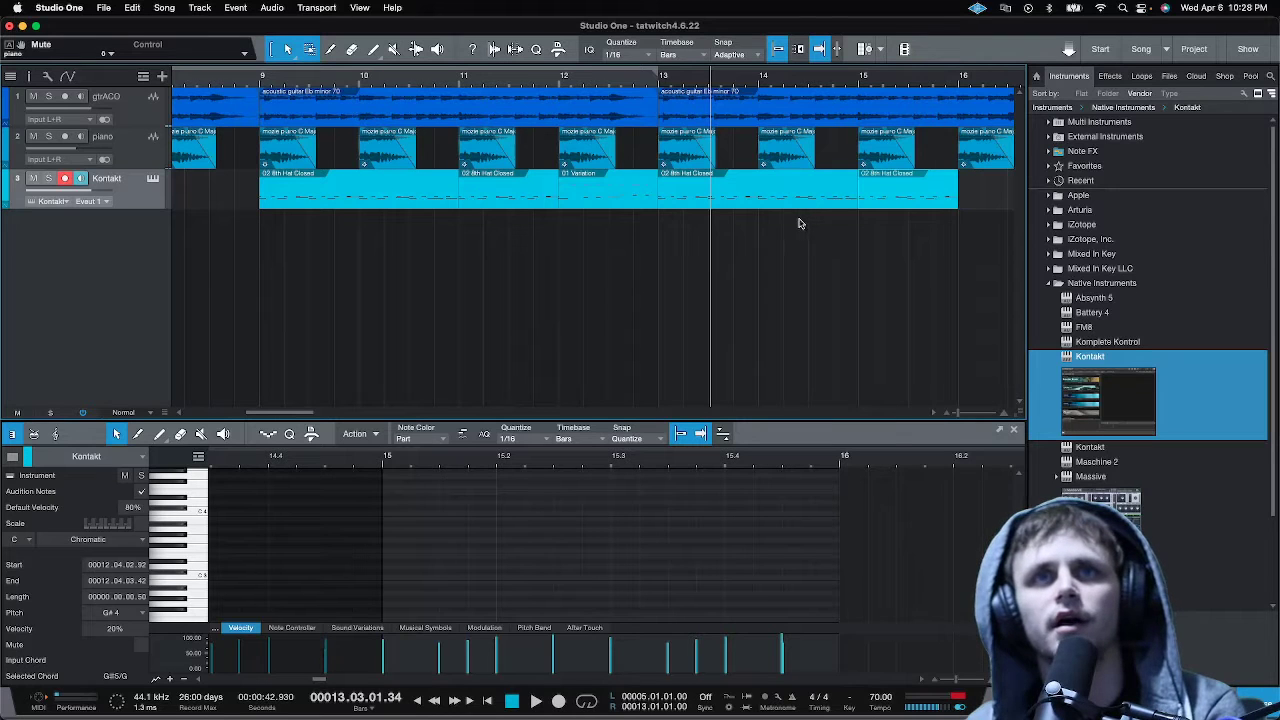
click(617, 200)
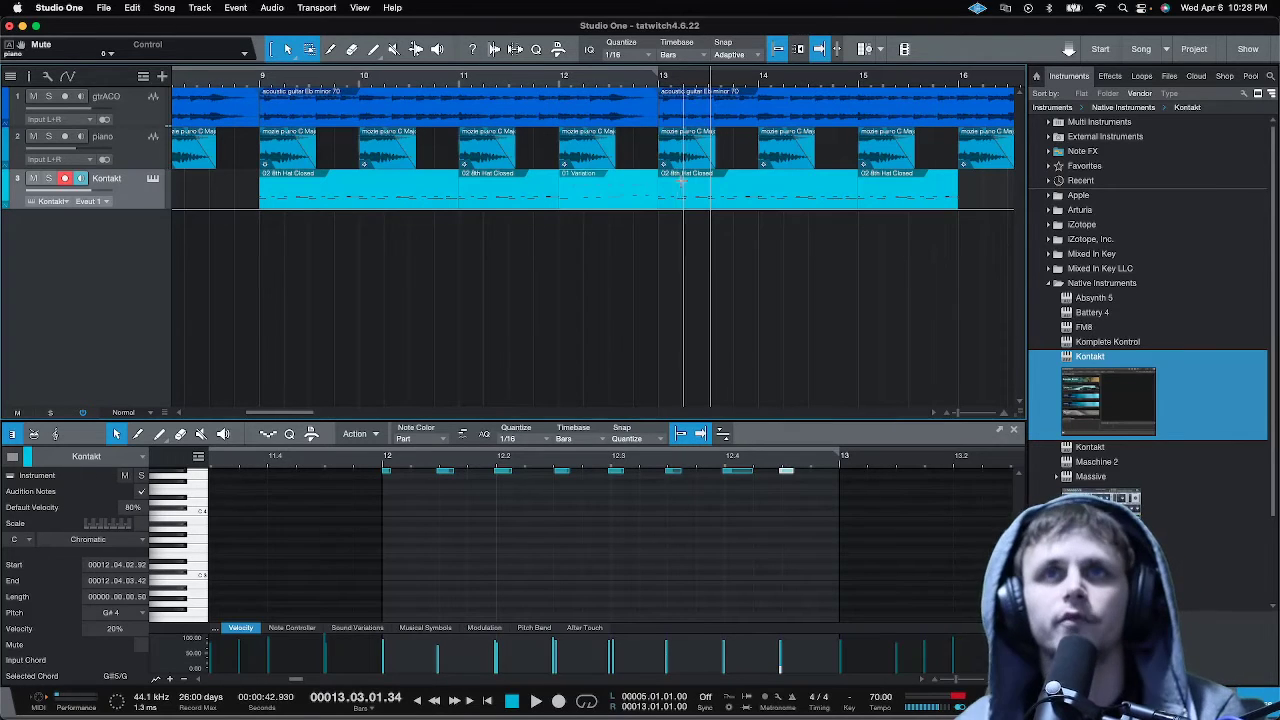
scroll(762, 77, down, 5)
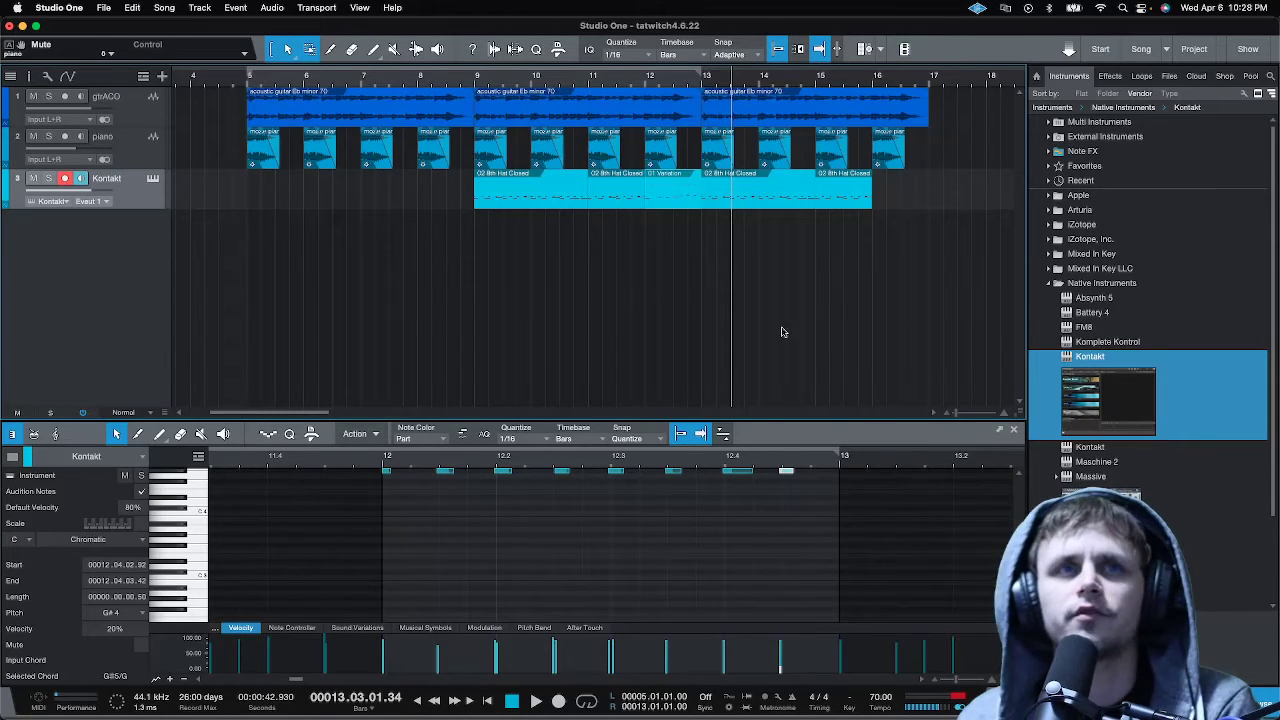
Reopen Kontakt, then load and audition the 02 Variation groove in the groove player
click(152, 179)
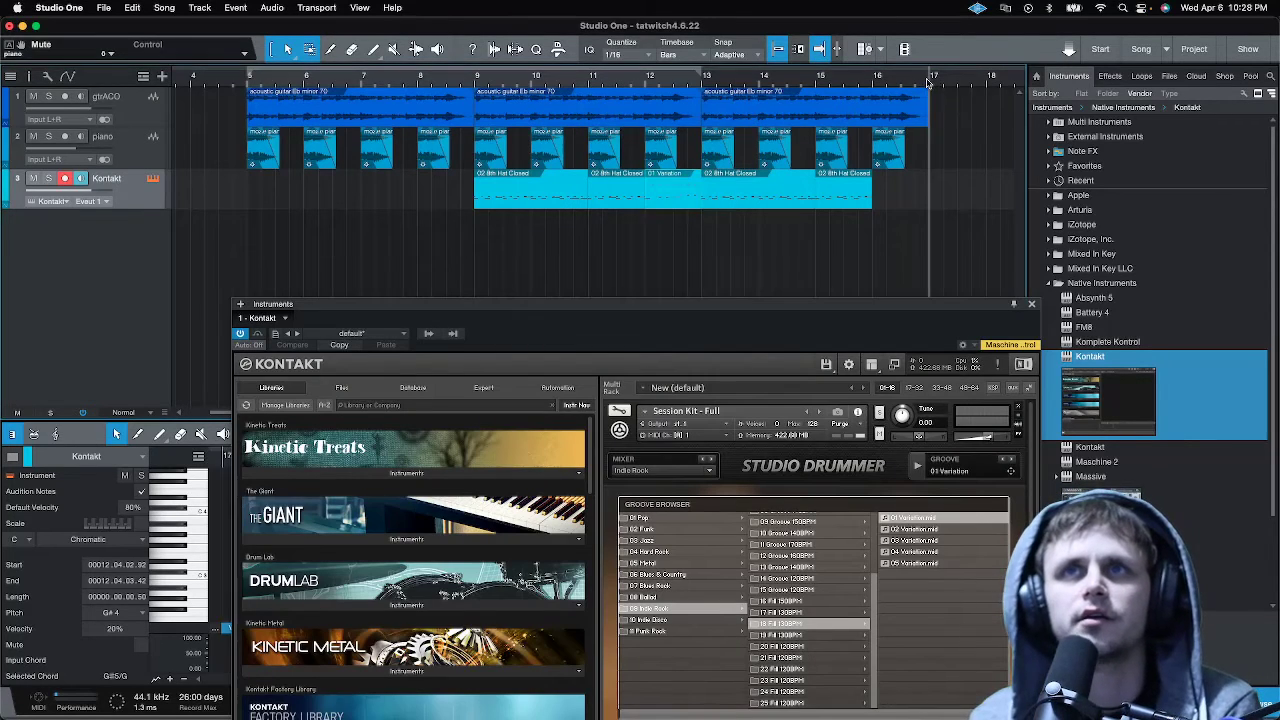
drag(933, 303, 939, 267)
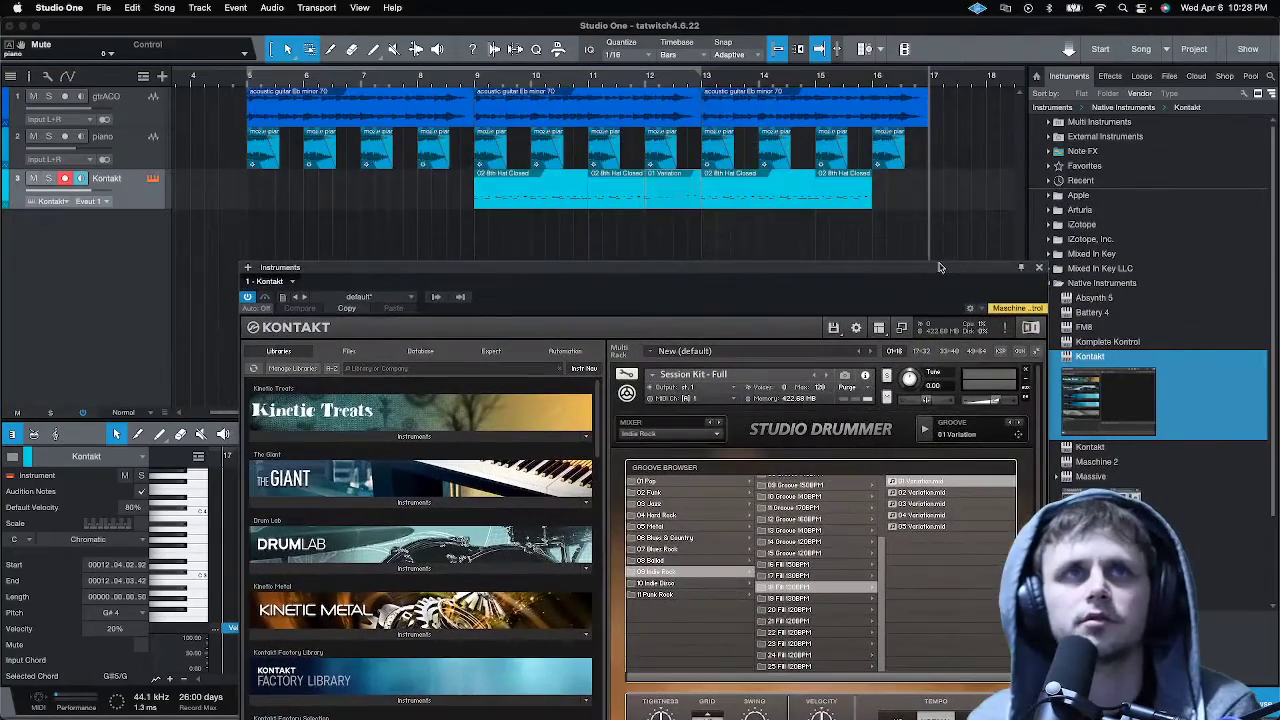
click(915, 494)
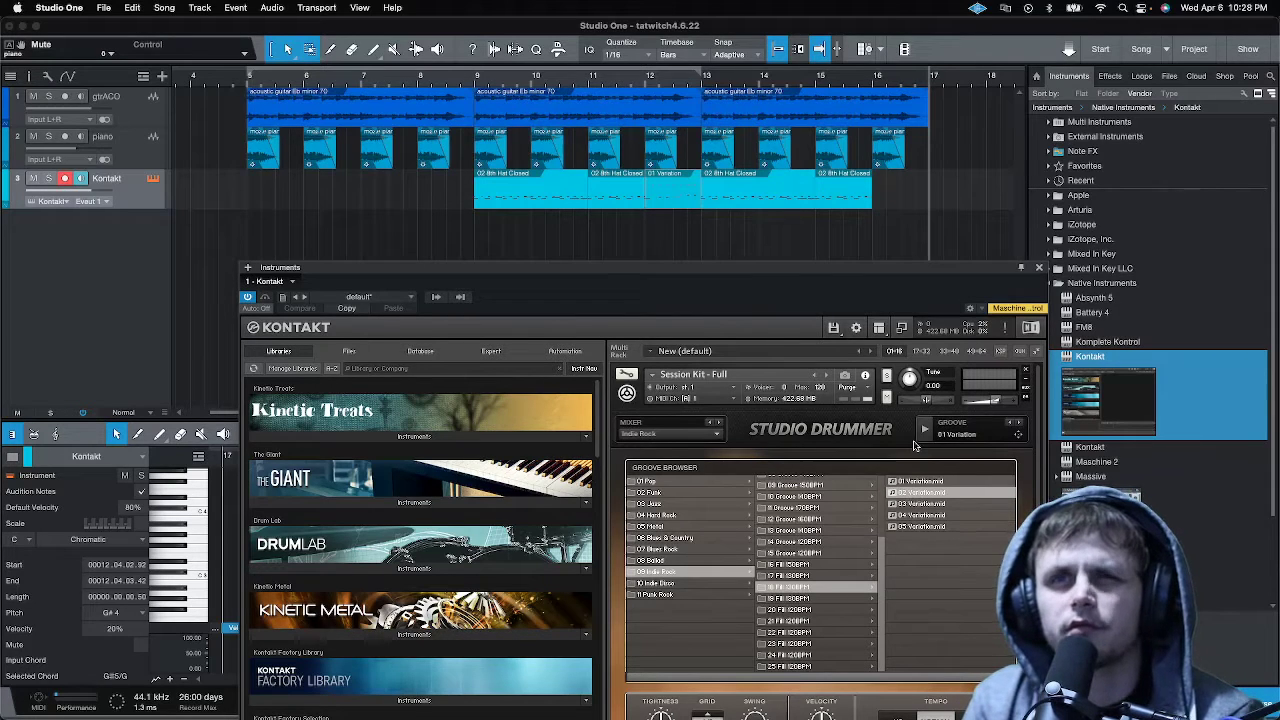
drag(920, 495, 921, 431)
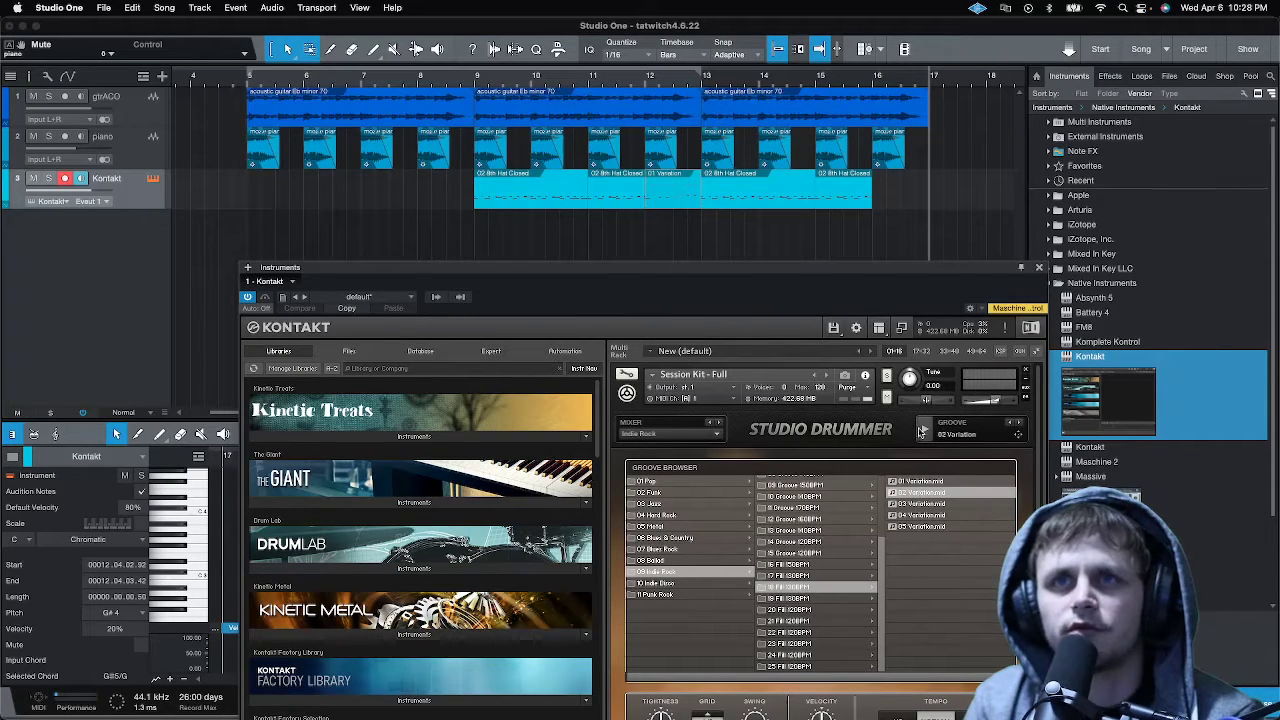
click(924, 432)
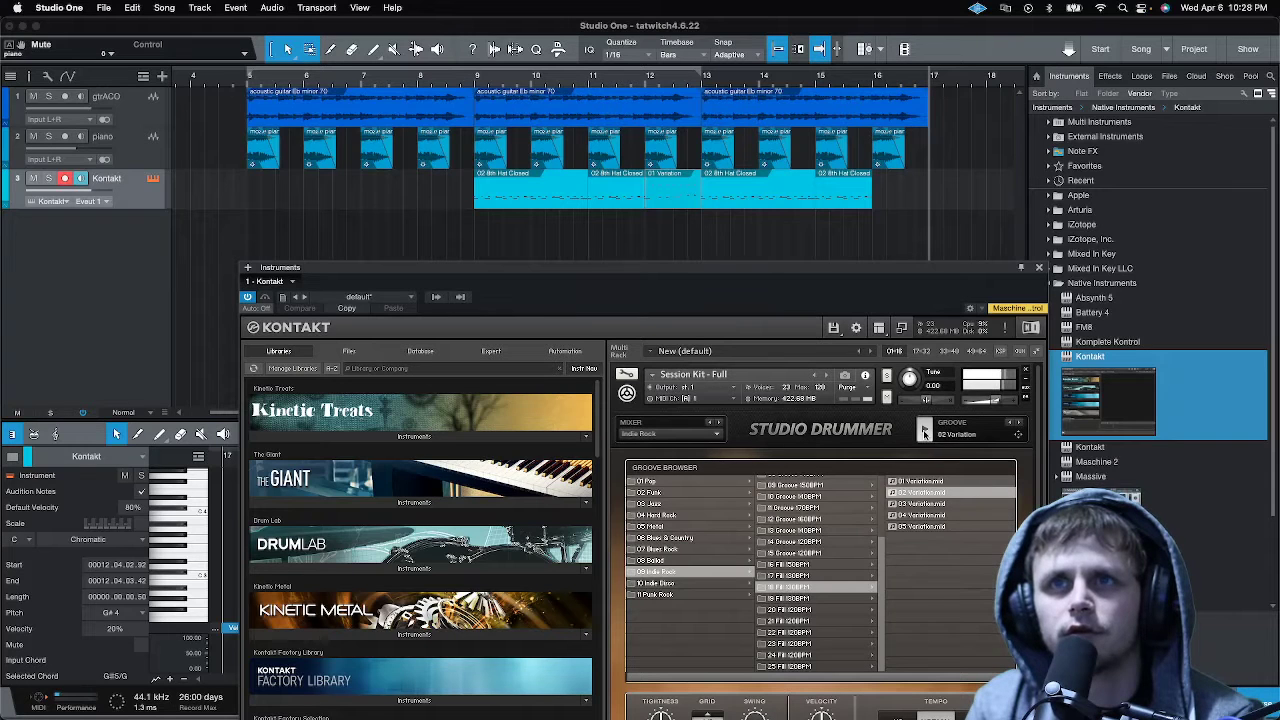
Place the 03 Variation groove onto the Kontakt track and rehear the transition near bar 13
click(930, 505)
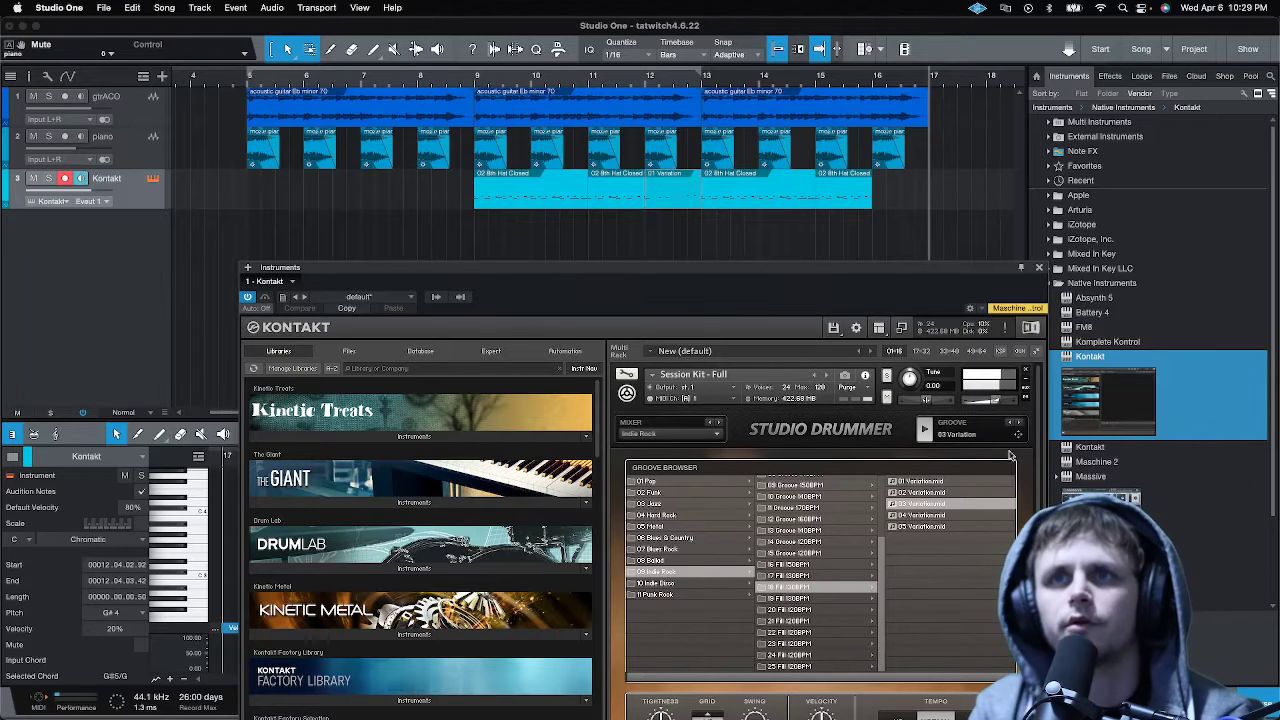
drag(976, 380, 903, 200)
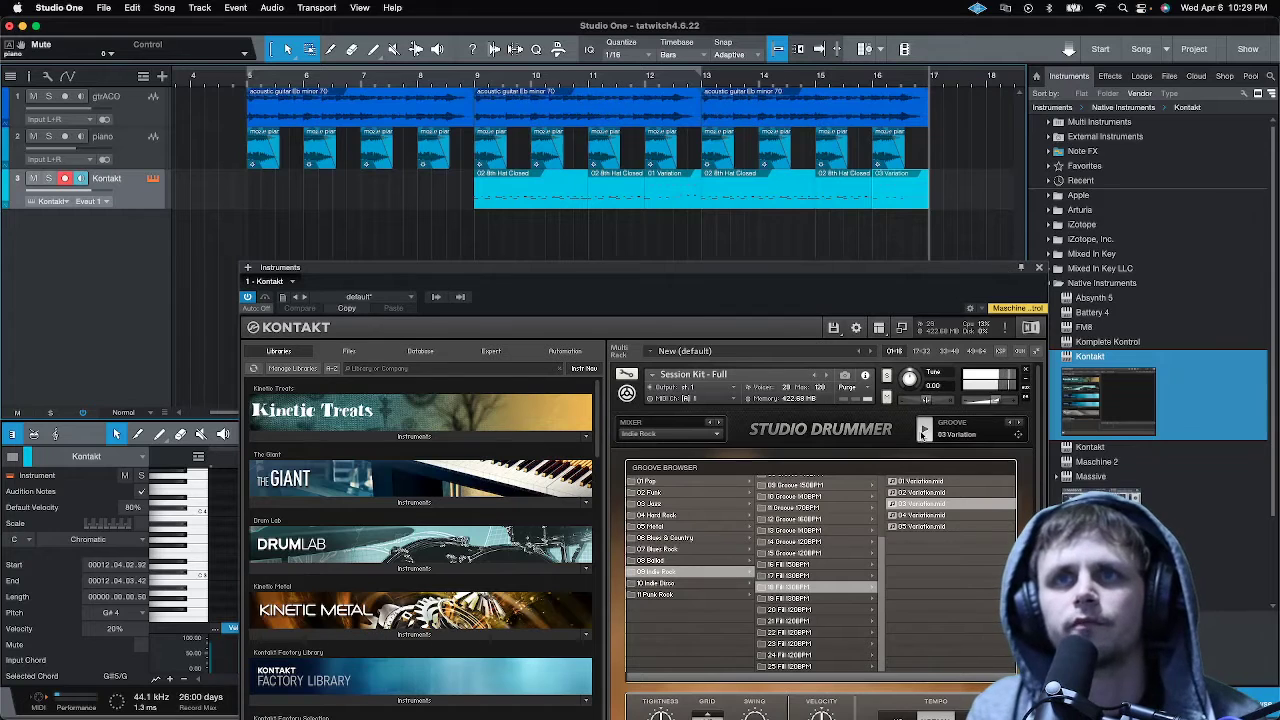
click(815, 82)
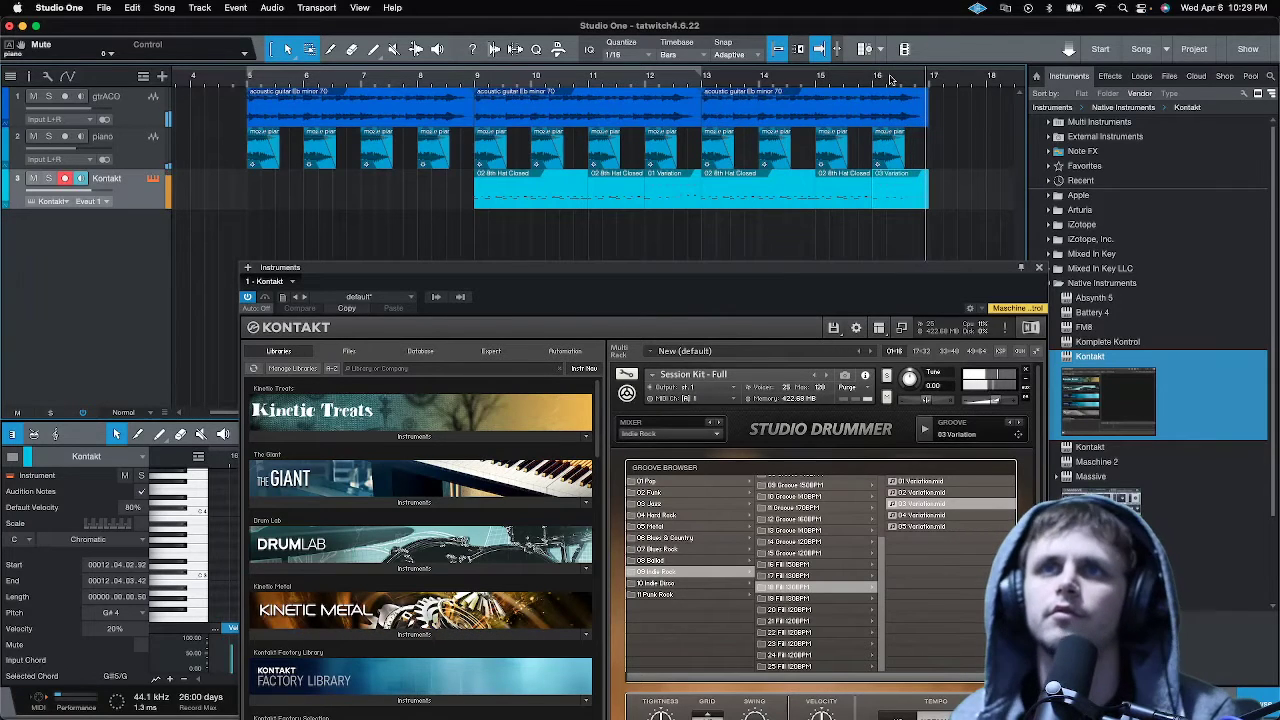
click(747, 172)
key(space)
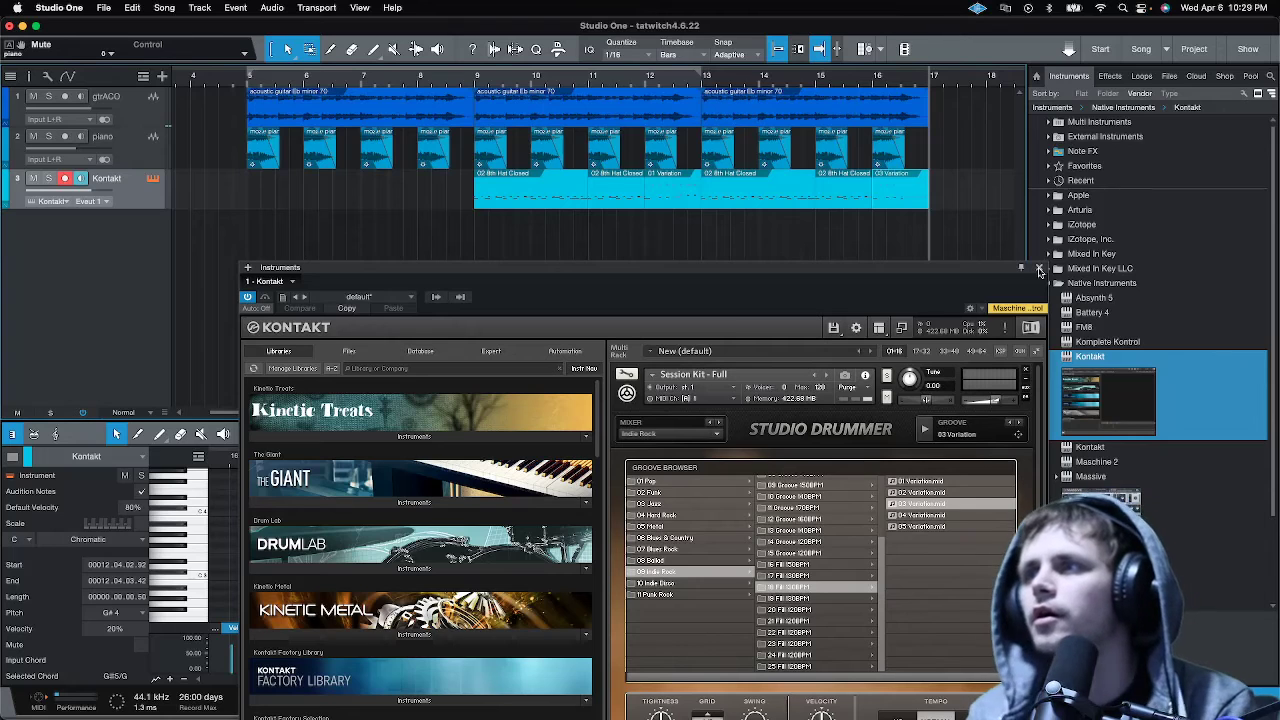
Close the Instruments/Kontakt window to return to the arrangement
click(1040, 271)
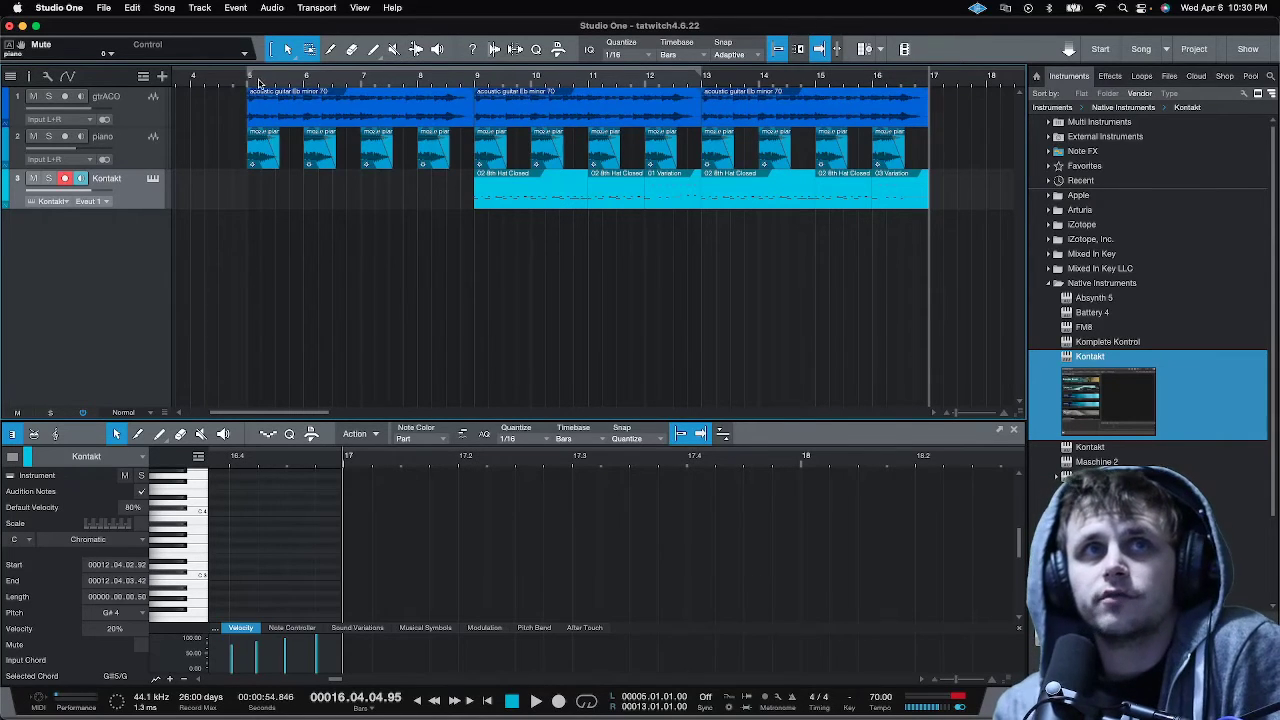
Play from bar 5 and lower the Kontakt drum track volume from -4.2 to -5.2 dB
click(241, 84)
key(space)
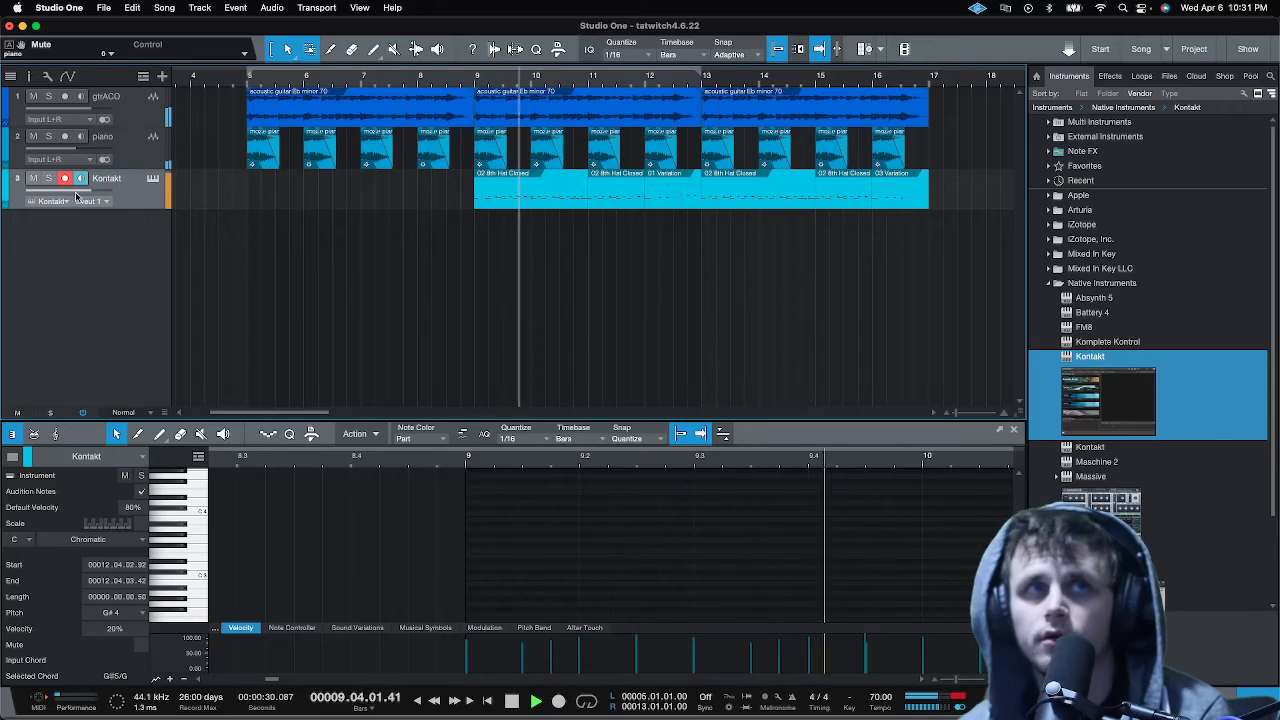
mouse_move(79, 195)
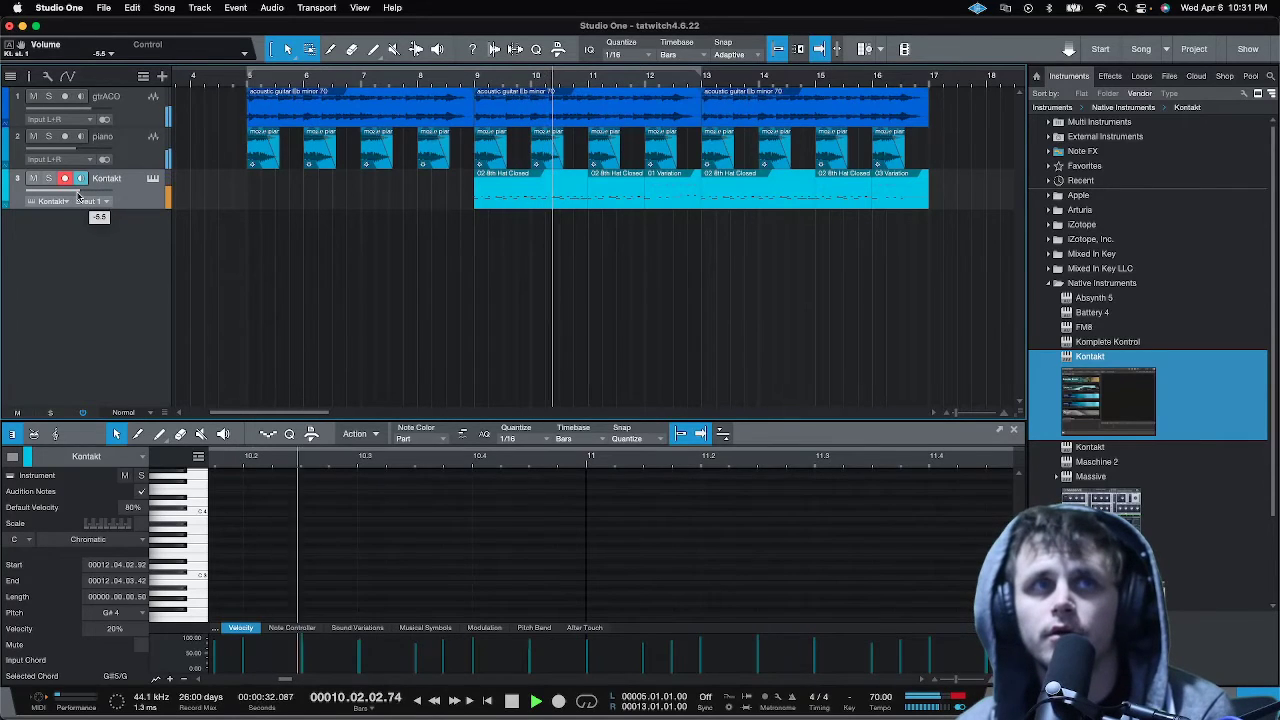
drag(79, 195, 78, 196)
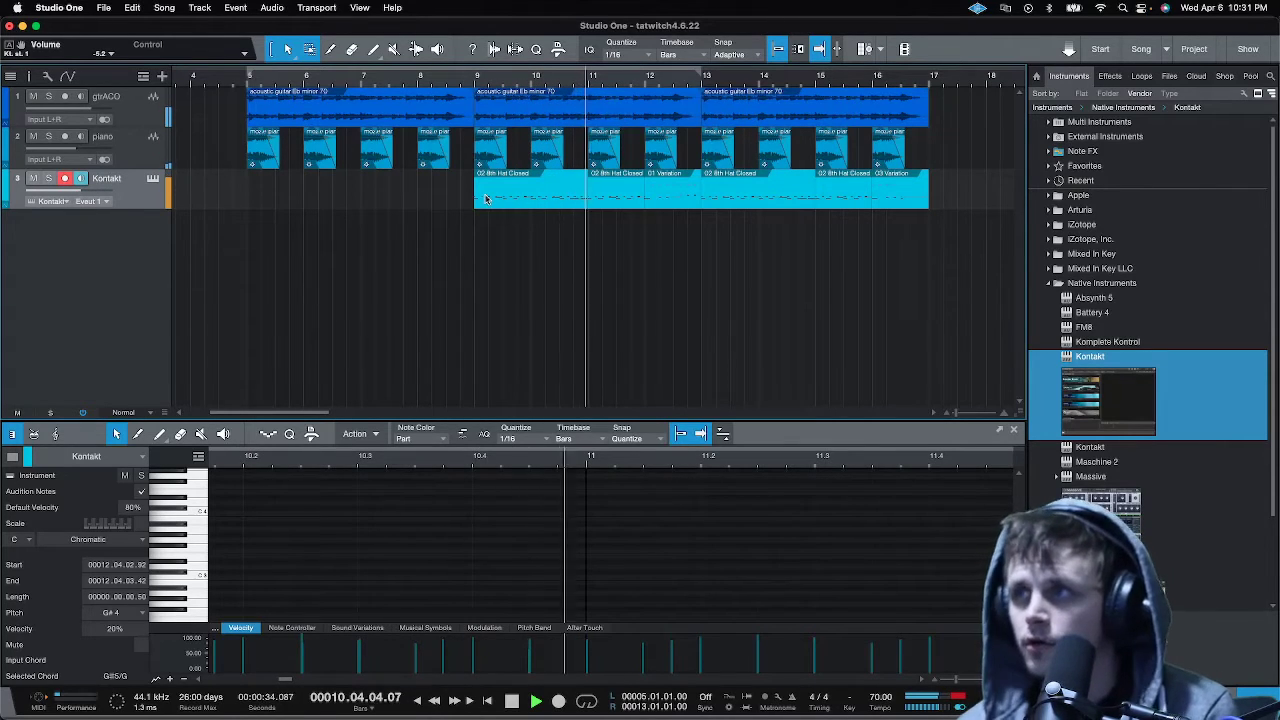